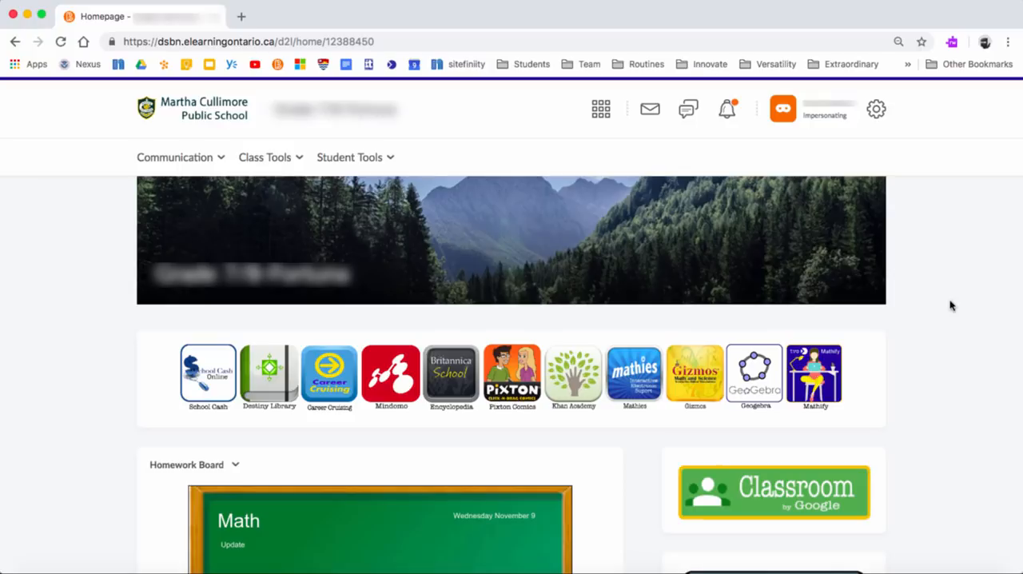
# Step: Open Pixton Comics from the class homepage and decline the offer to learn the comic maker
pyautogui.click(505, 371)
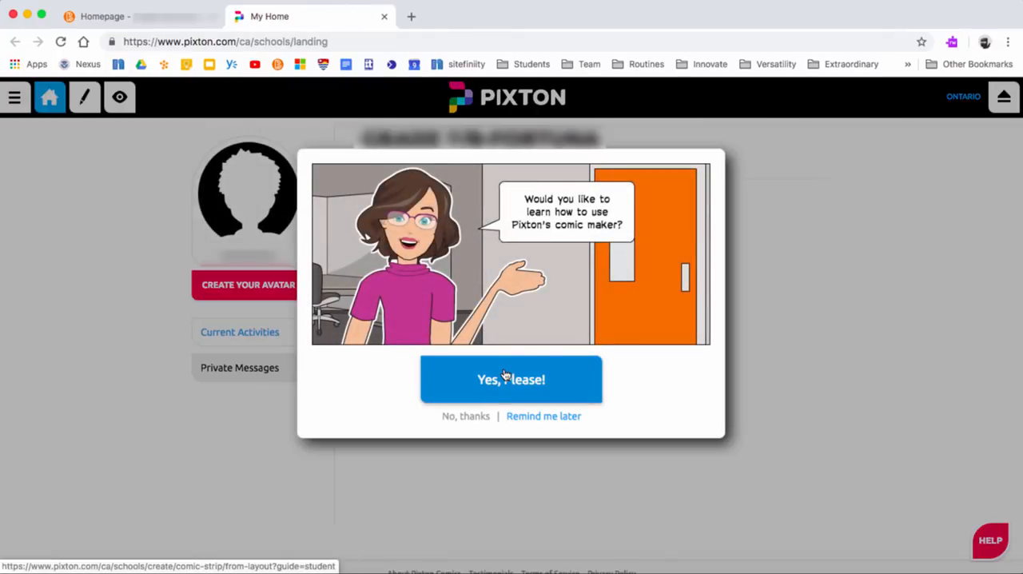
pyautogui.click(472, 416)
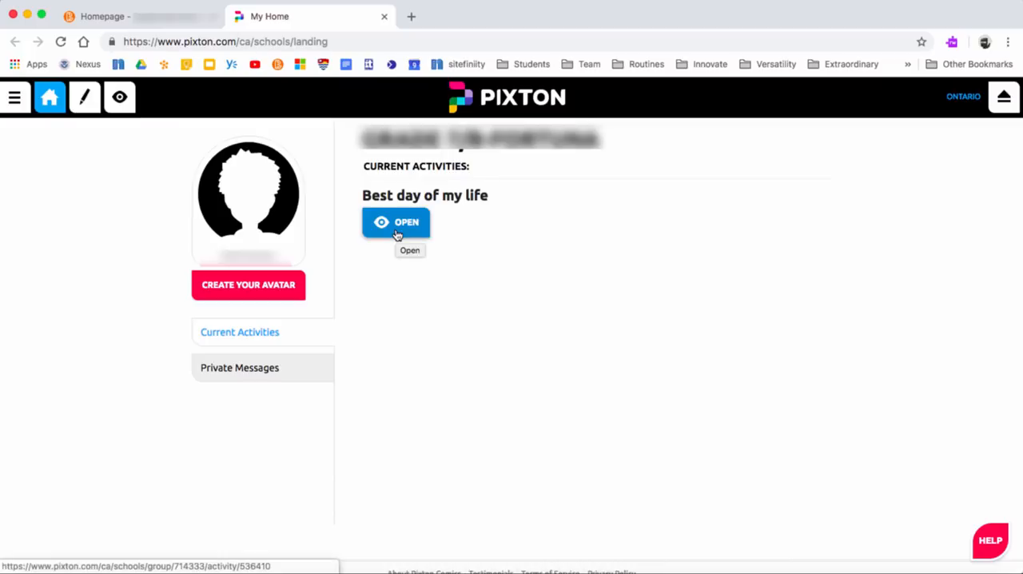
# Step: Start creating an avatar and expand the avatar editor to its larger size
pyautogui.click(260, 289)
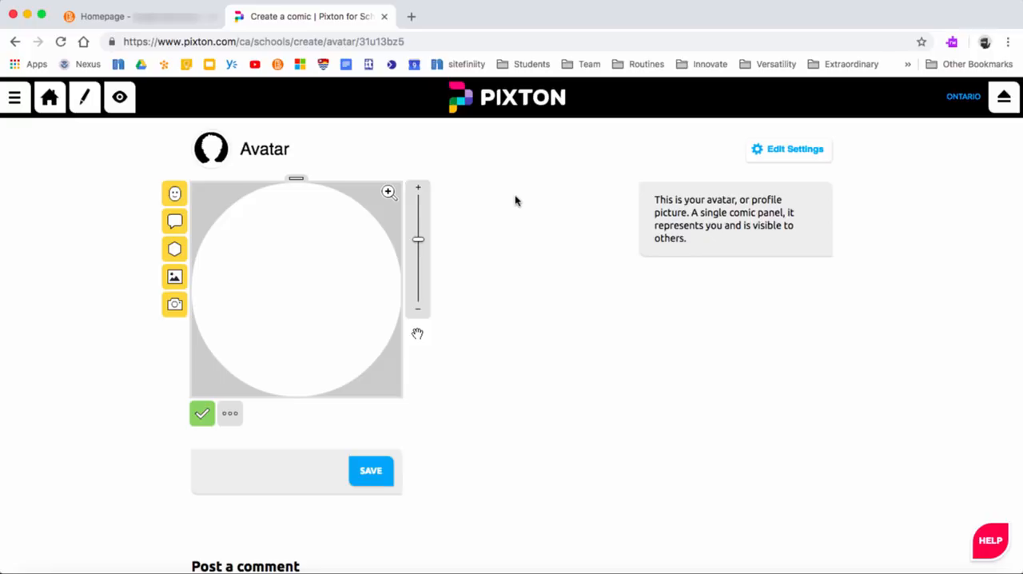
pyautogui.click(389, 194)
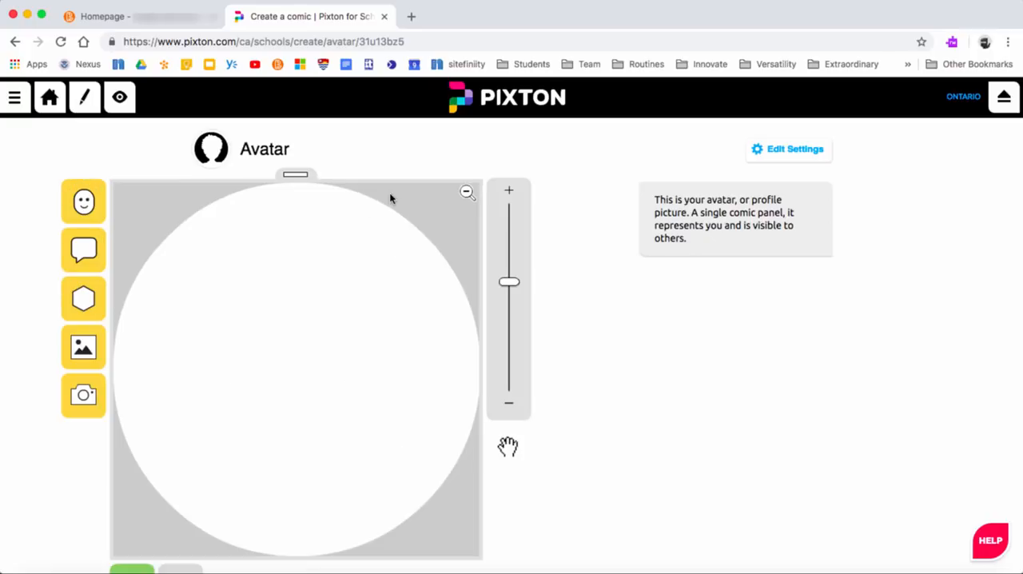
pyautogui.scroll(-2, 570, 345)
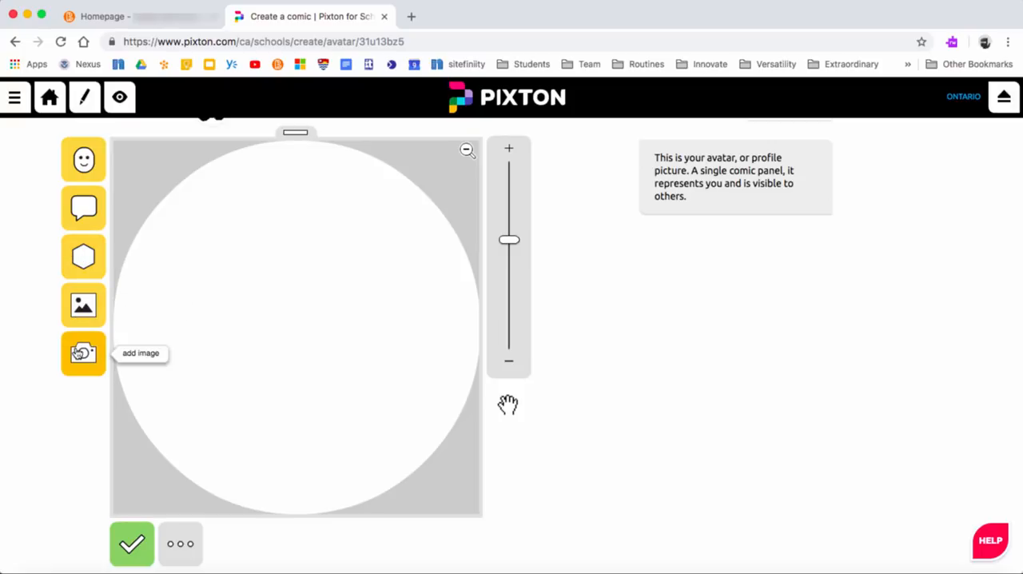
# Step: Browse the character source options and search the preset characters for "baseball"
pyautogui.click(79, 171)
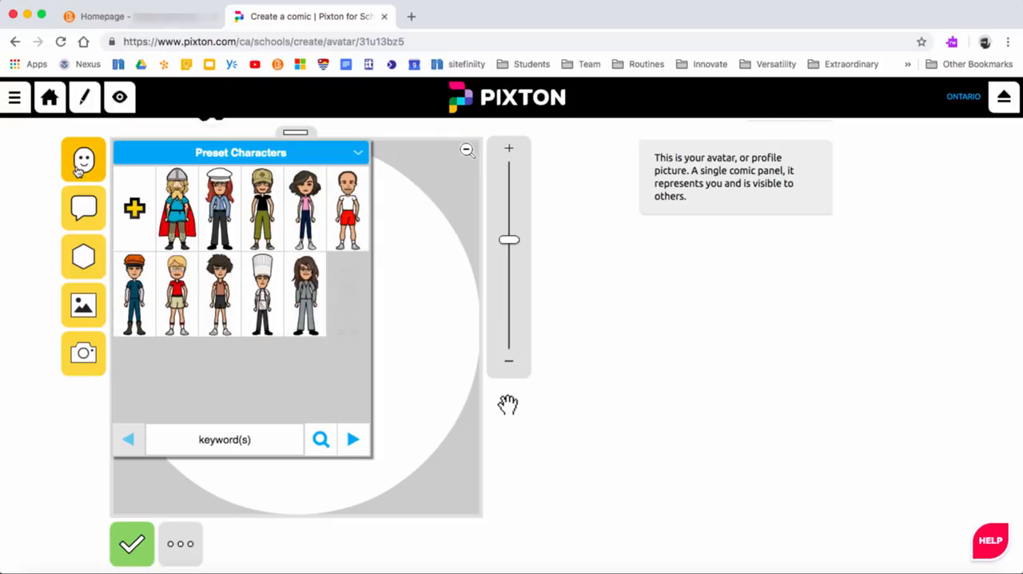
pyautogui.click(250, 153)
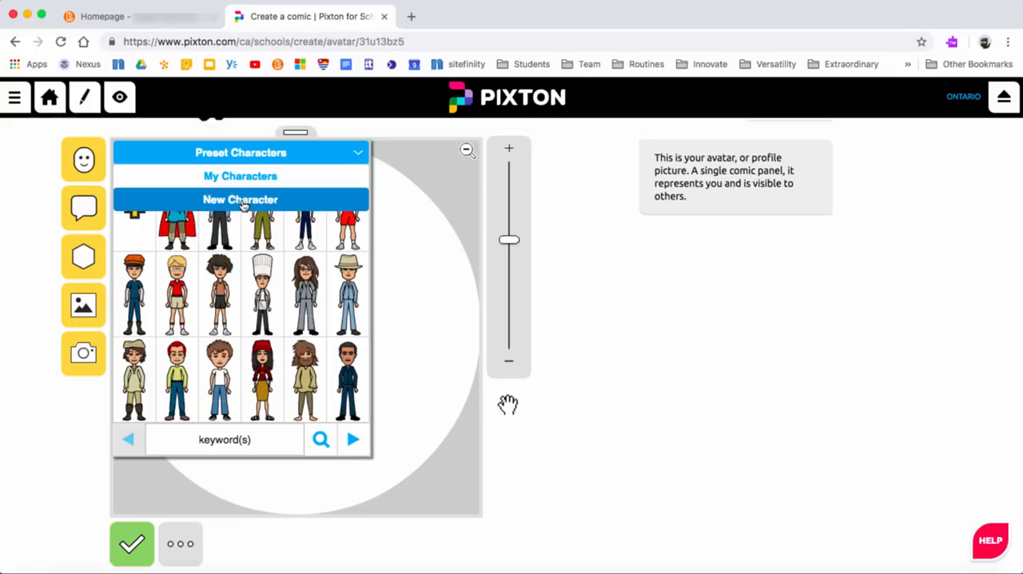
pyautogui.click(222, 437)
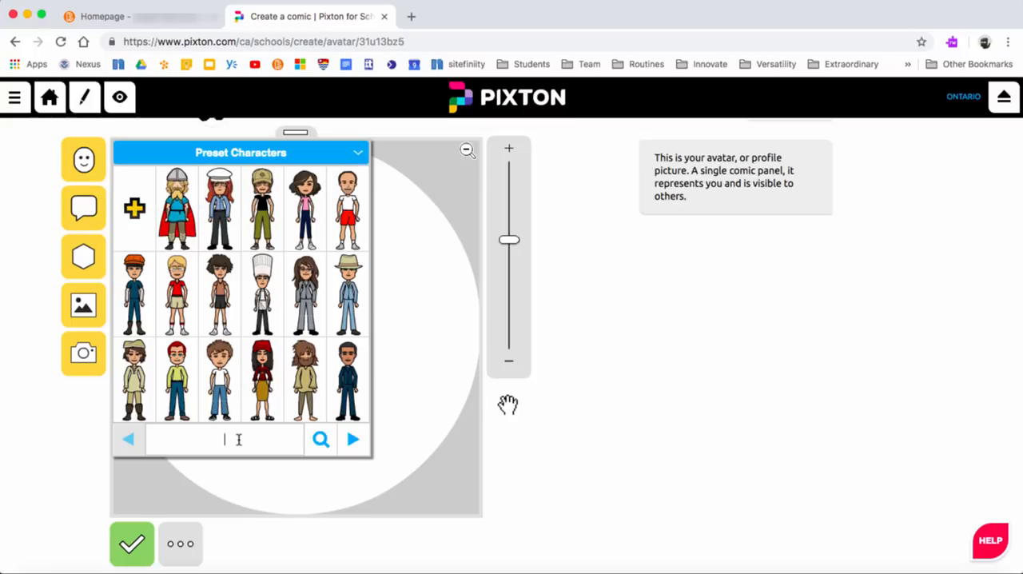
pyautogui.write('baseball')
pyautogui.press('Return')
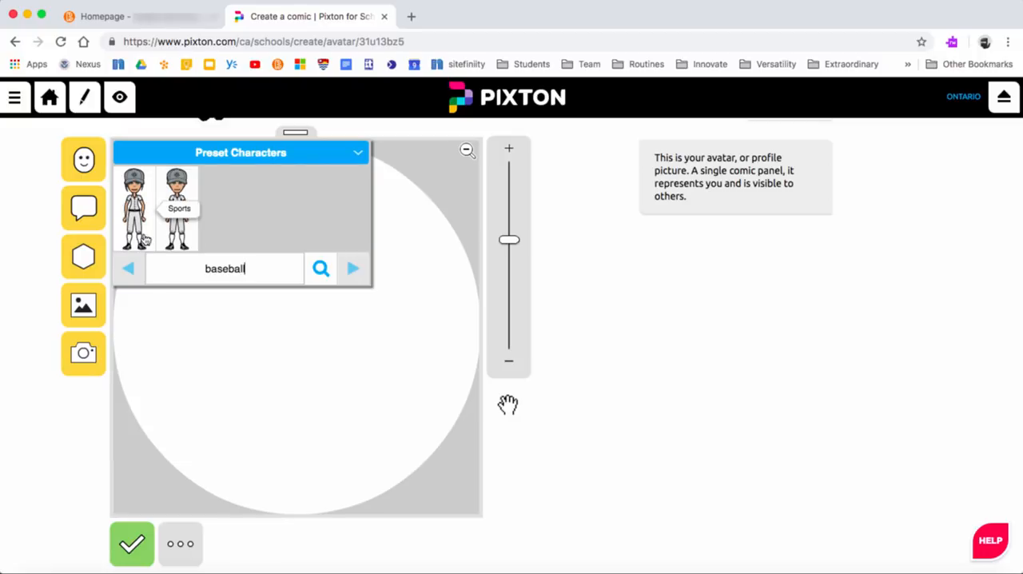
# Step: Search the preset characters for "boy" and add the black-haired Student in a black T-shirt to the avatar panel
pyautogui.doubleClick(221, 269)
pyautogui.write('boy')
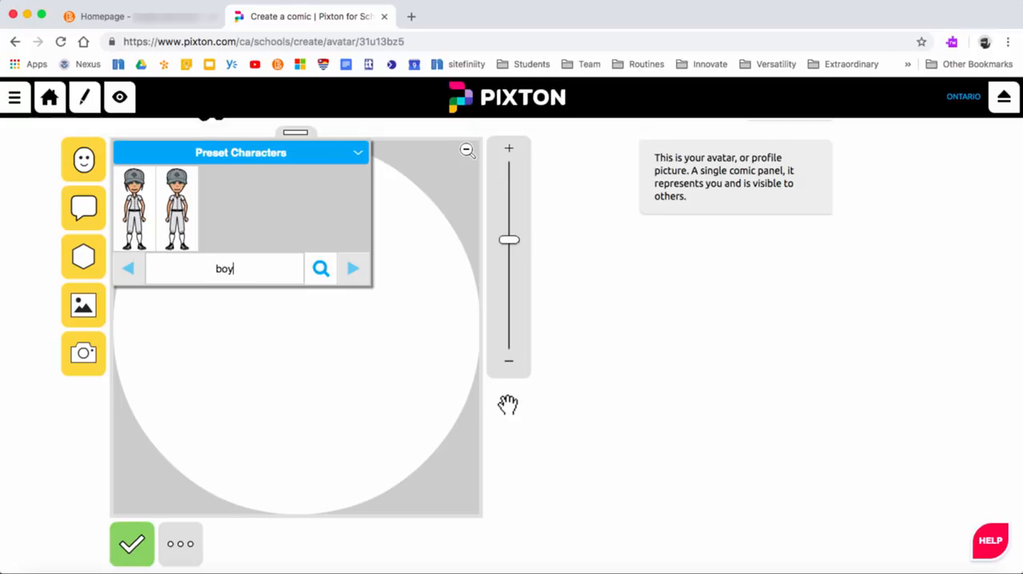
pyautogui.press('Return')
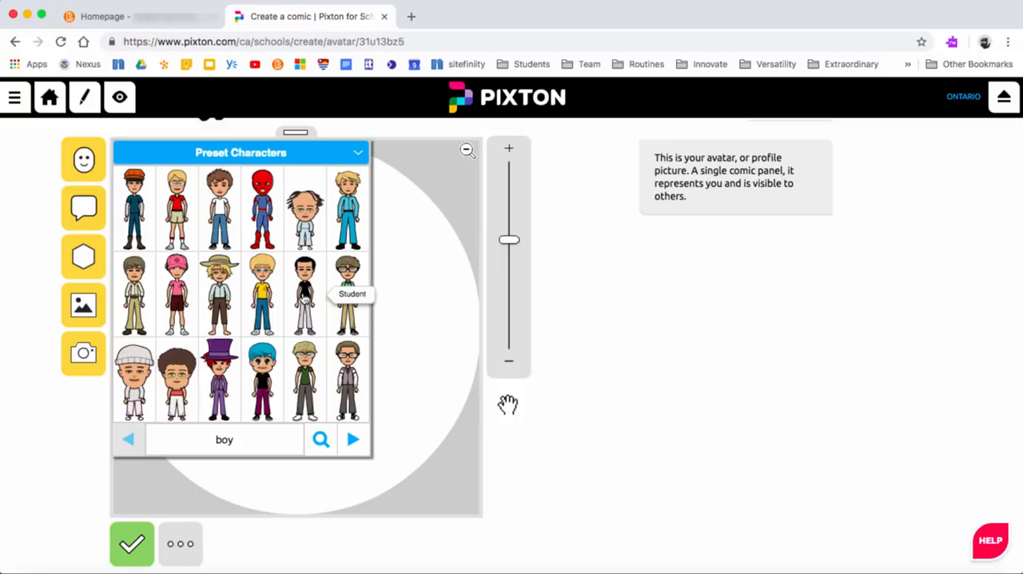
pyautogui.click(304, 298)
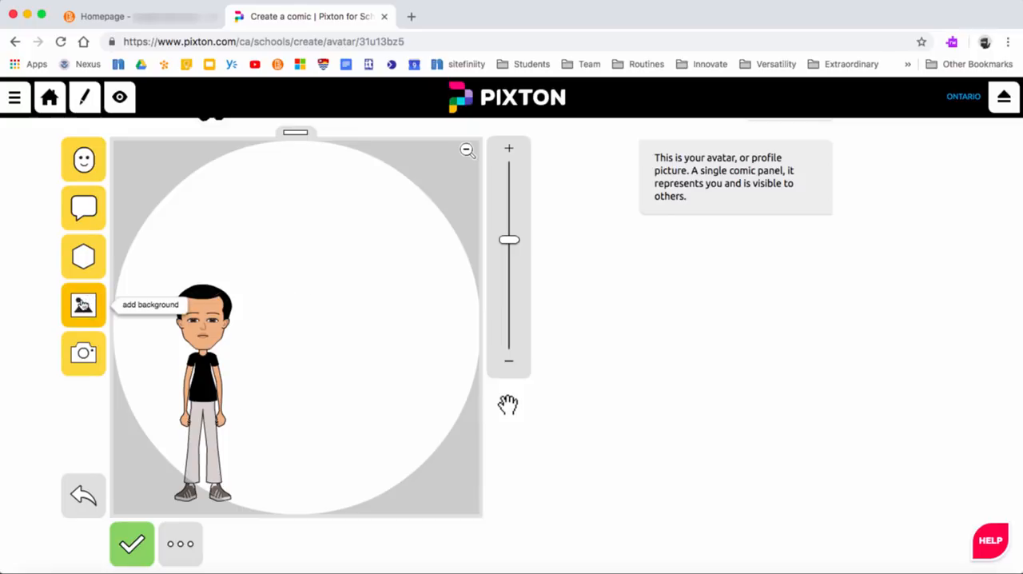
# Step: Search the preset backgrounds for "baseball" and apply the Pitcher's Mound scene to the avatar panel
pyautogui.click(82, 305)
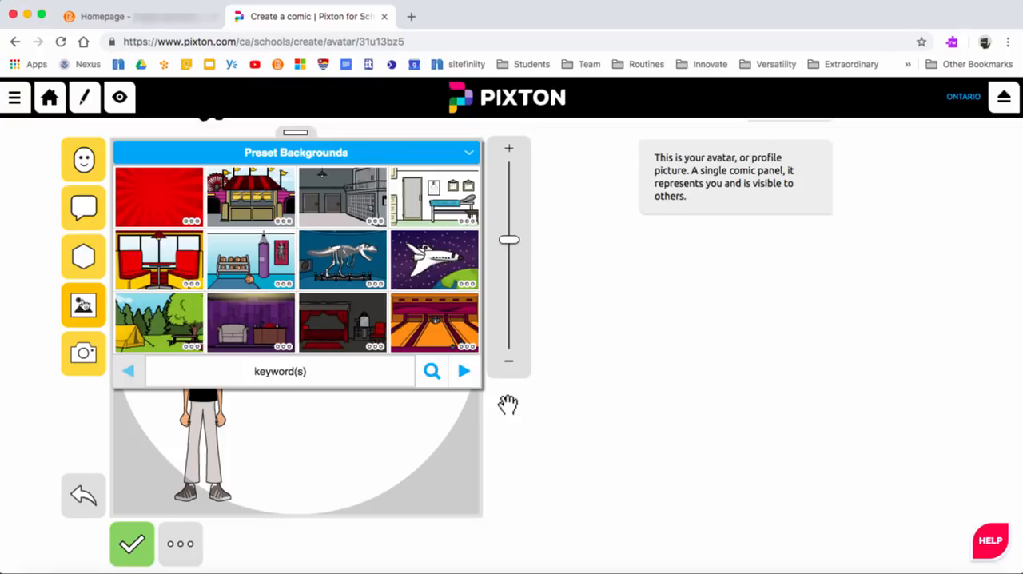
pyautogui.click(462, 372)
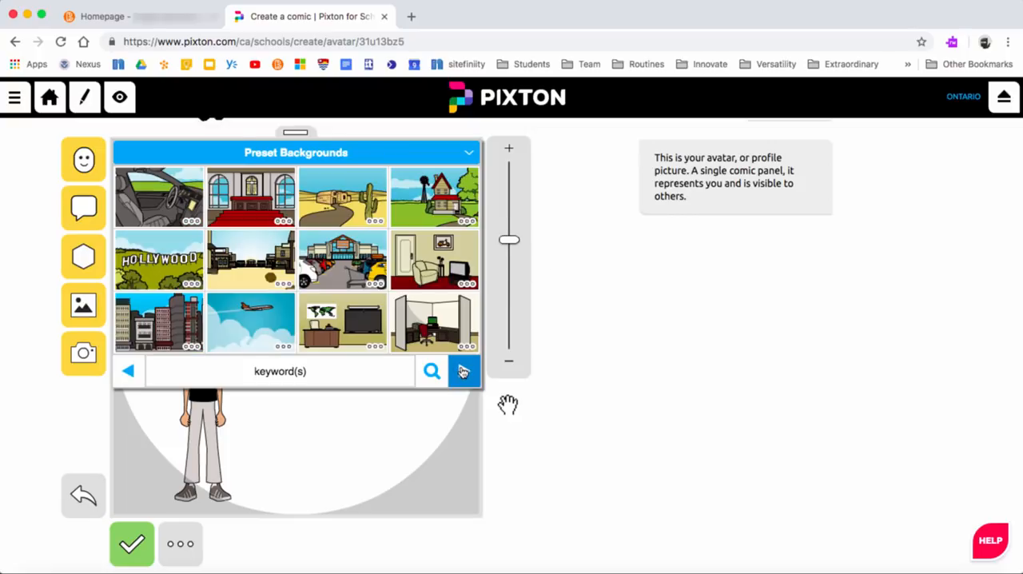
pyautogui.click(337, 369)
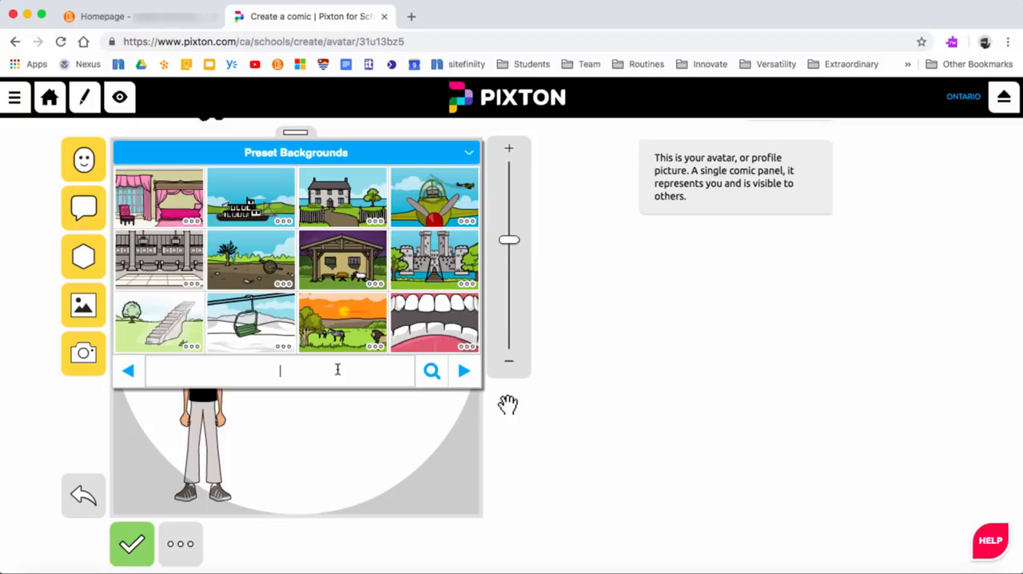
pyautogui.write('baseball')
pyautogui.press('Return')
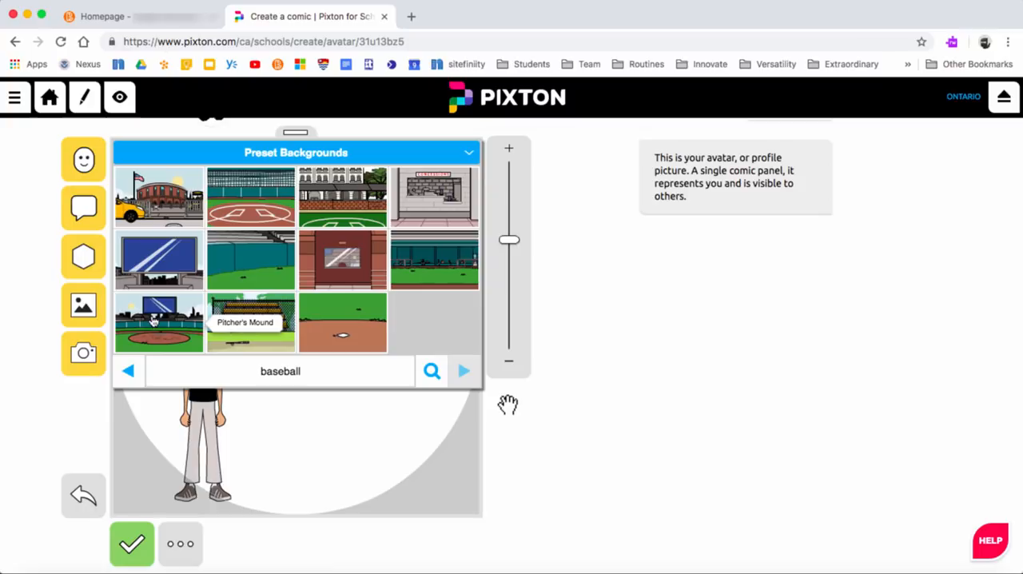
pyautogui.click(158, 322)
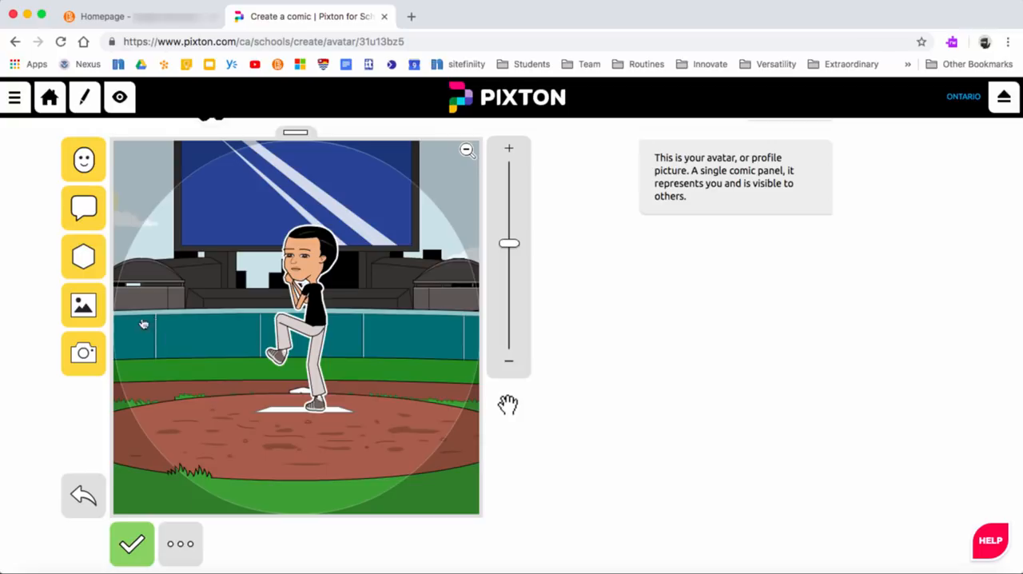
# Step: Search the preset backgrounds for "computer" and apply the computer lab scene with brown desks and blue chairs
pyautogui.click(84, 306)
pyautogui.click(265, 375)
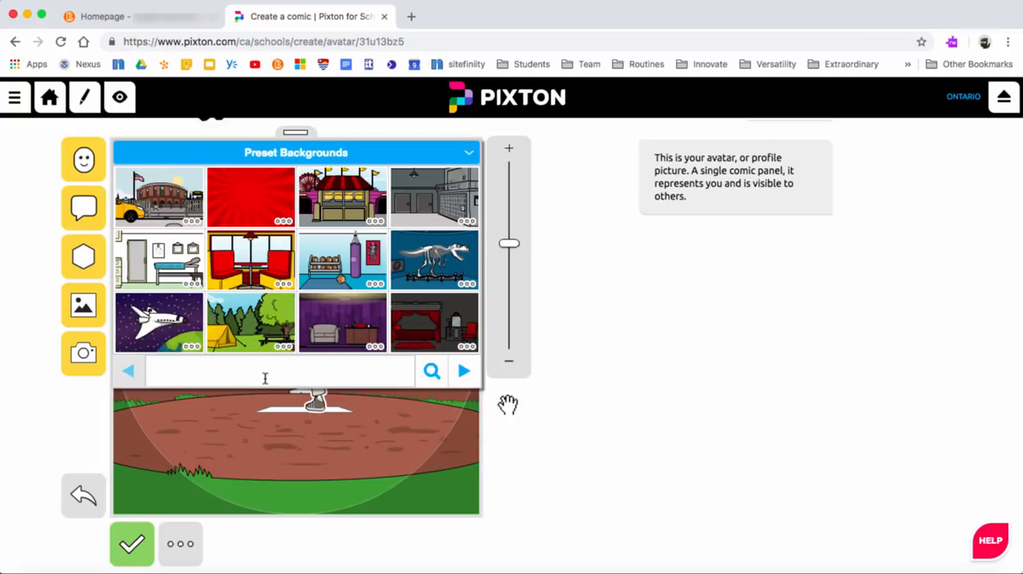
pyautogui.write('computer')
pyautogui.press('Return')
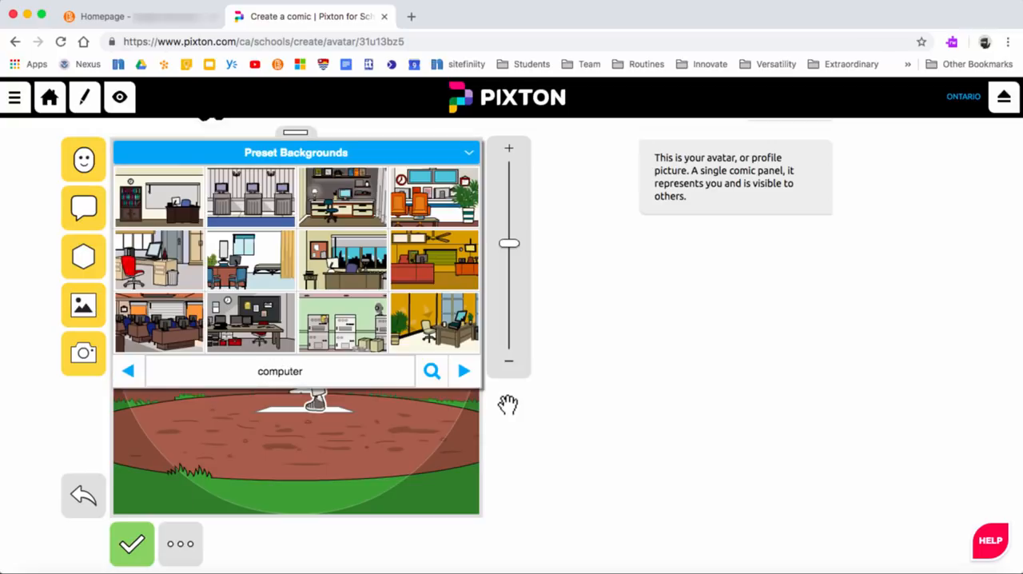
pyautogui.click(164, 328)
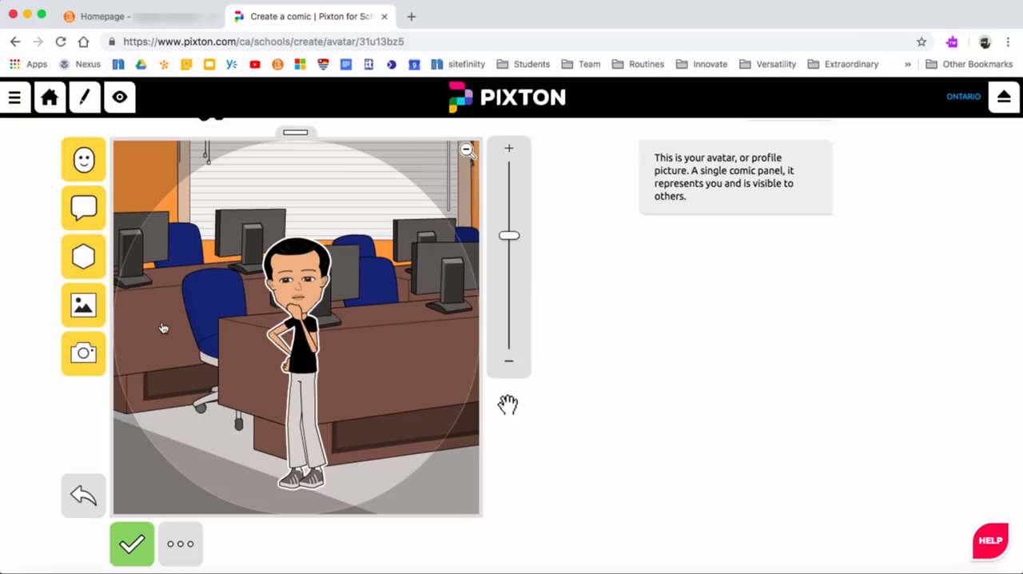
# Step: Search the props for "phone" and add the black smartphone with a white screen to the panel
pyautogui.click(80, 256)
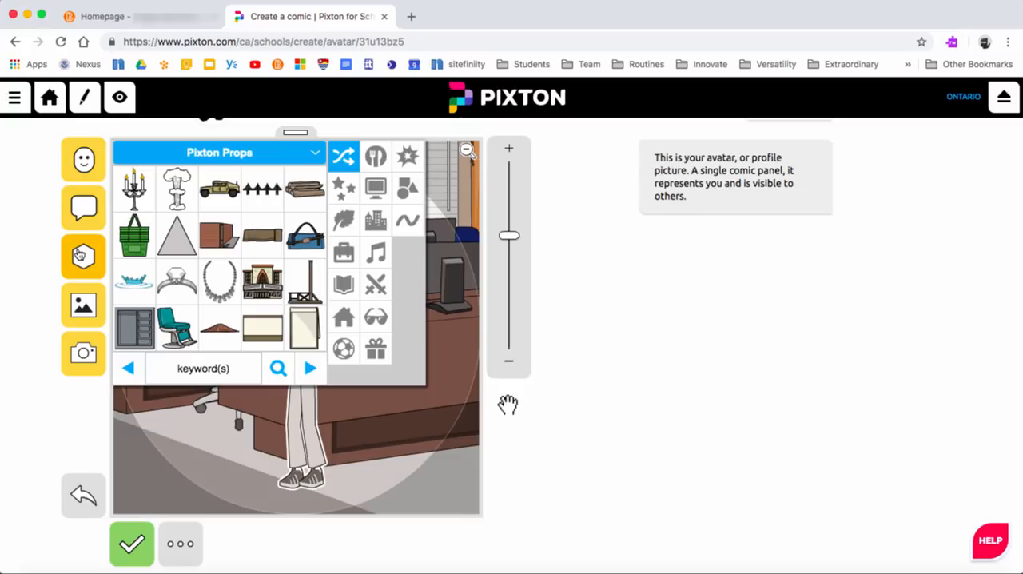
pyautogui.click(187, 370)
pyautogui.write('phone')
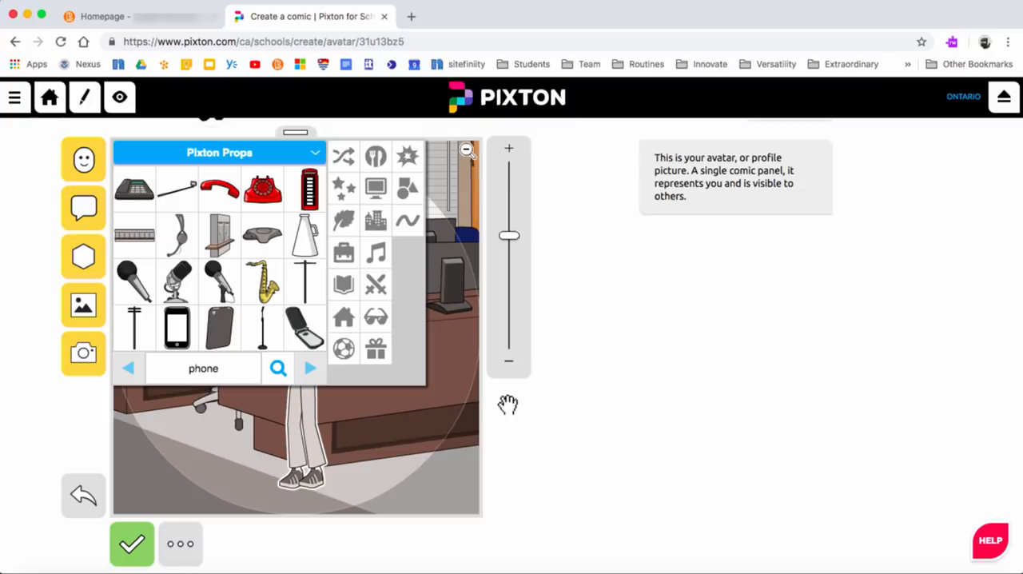
pyautogui.click(179, 328)
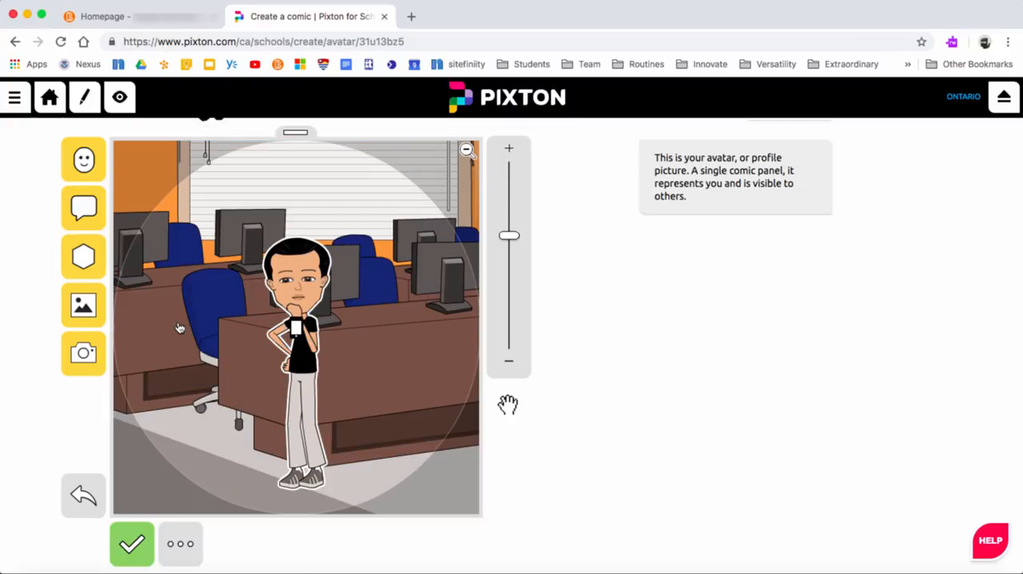
# Step: Enlarge the smartphone prop and place it on the desk beside the character
pyautogui.click(298, 330)
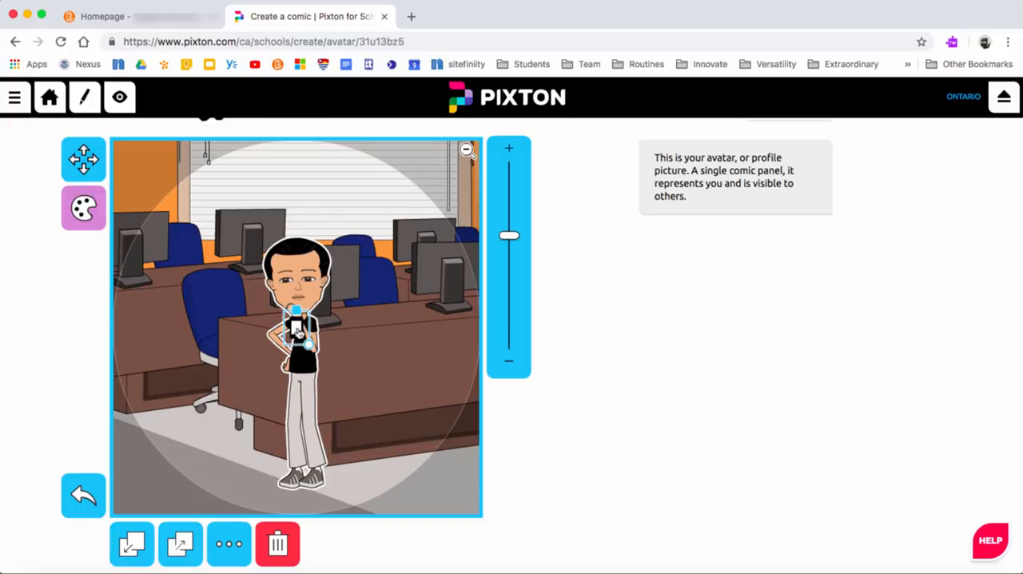
pyautogui.moveTo(296, 310); pyautogui.dragTo(368, 284)
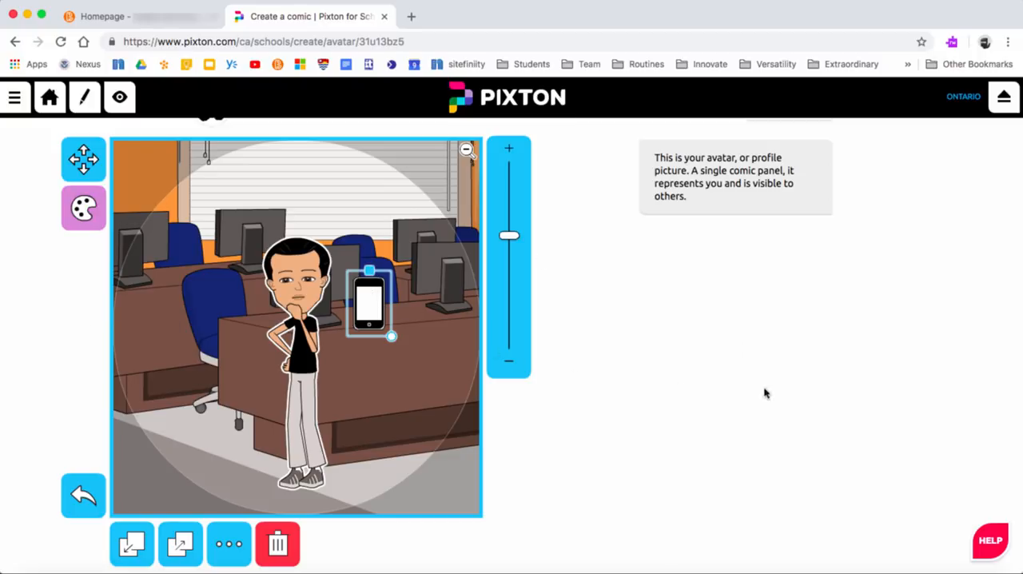
pyautogui.click(713, 351)
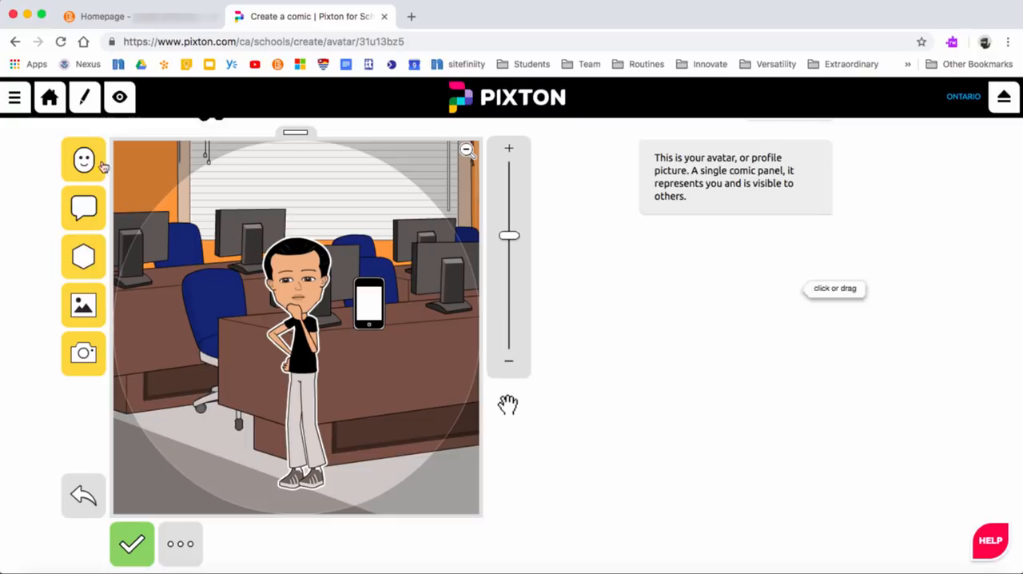
# Step: Enlarge the character and shift it down so its head and torso fill more of the avatar circle
pyautogui.click(298, 297)
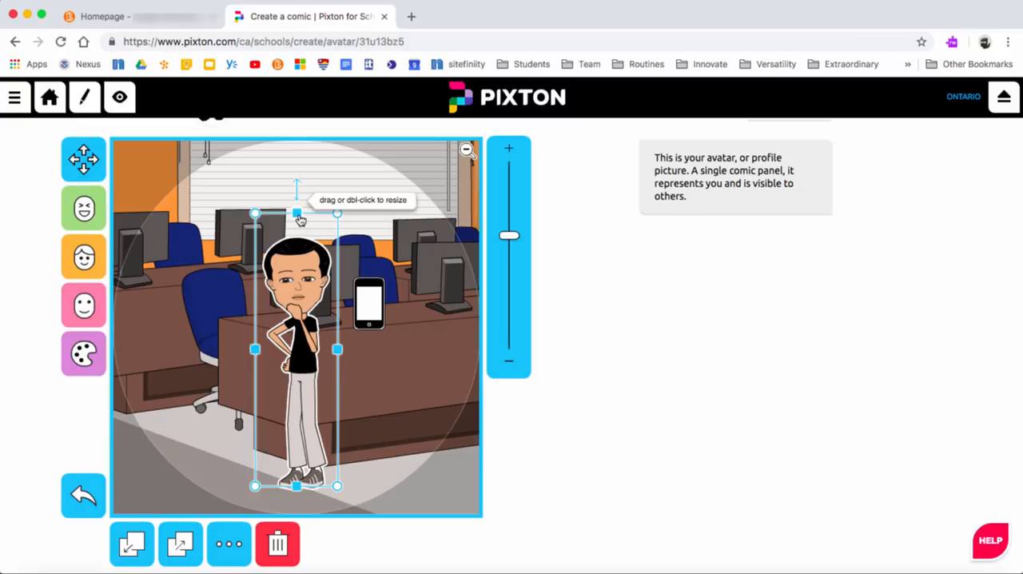
pyautogui.moveTo(297, 213); pyautogui.dragTo(295, 128)
pyautogui.moveTo(300, 184); pyautogui.dragTo(299, 233)
pyautogui.moveTo(347, 177); pyautogui.dragTo(347, 207)
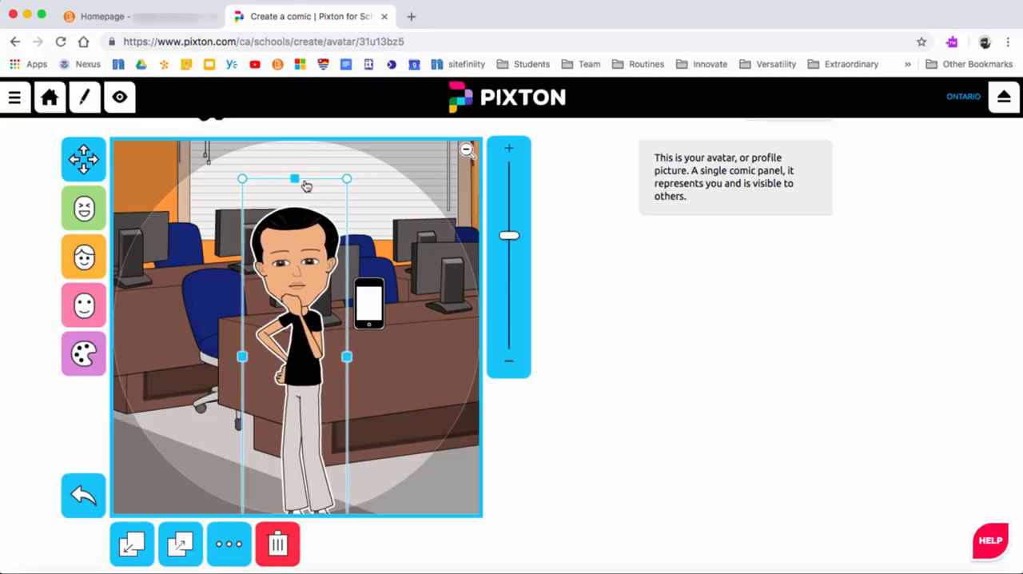
pyautogui.moveTo(294, 178); pyautogui.dragTo(298, 134)
pyautogui.moveTo(291, 188); pyautogui.dragTo(291, 246)
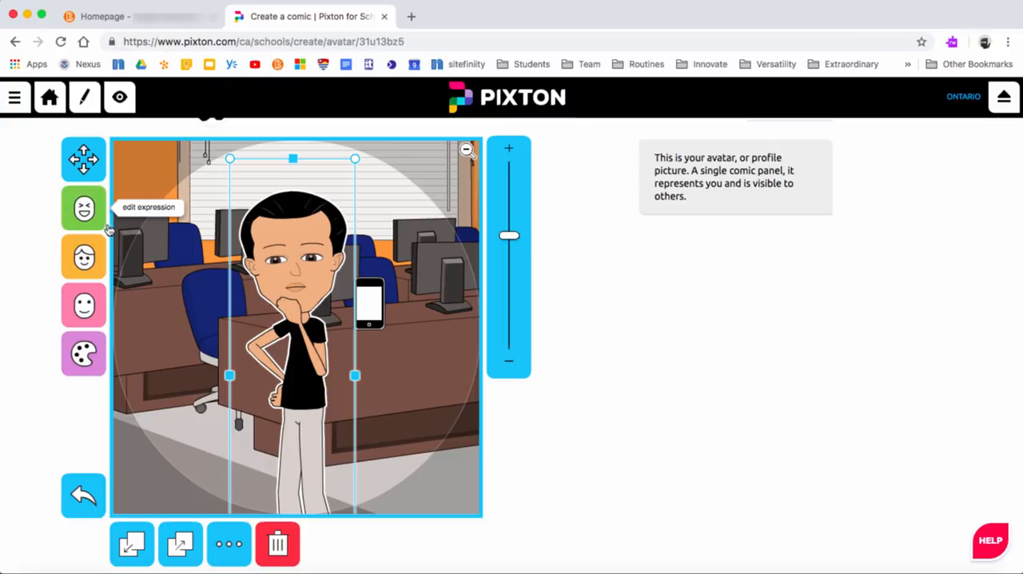
# Step: Try the malicious preset expression on the character and replace it with the open-mouthed smile
pyautogui.click(85, 210)
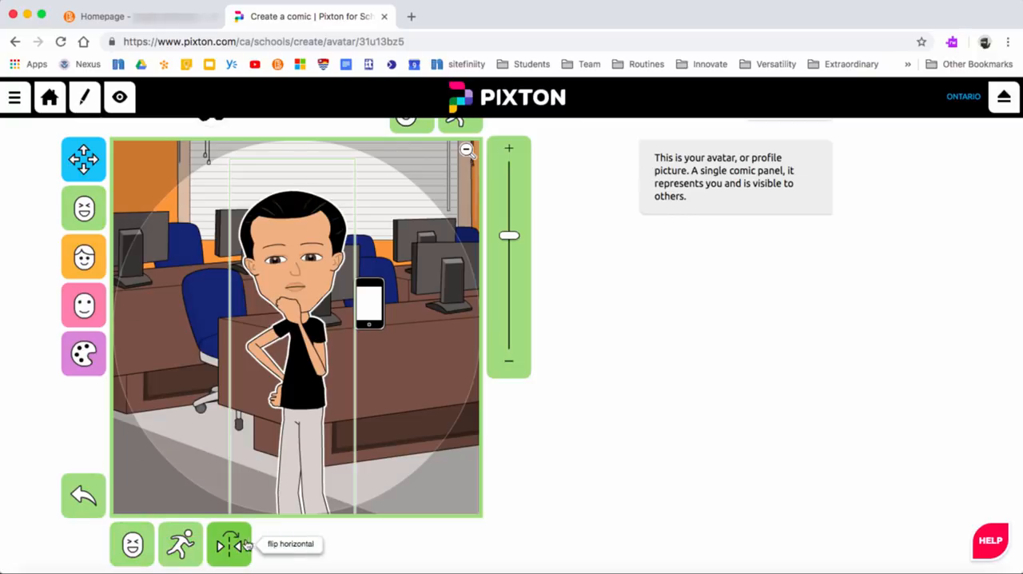
pyautogui.click(132, 546)
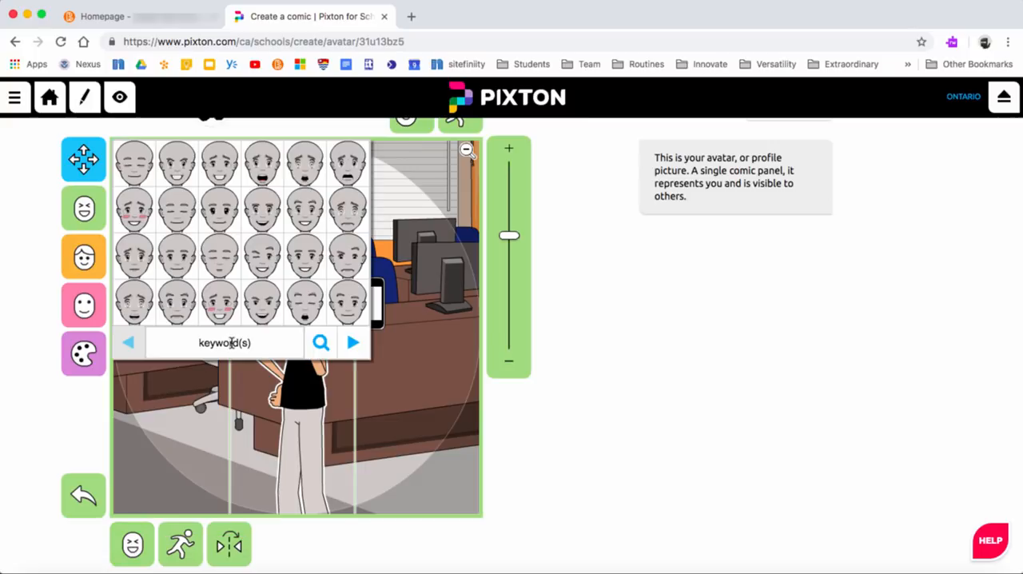
pyautogui.click(177, 181)
pyautogui.click(132, 544)
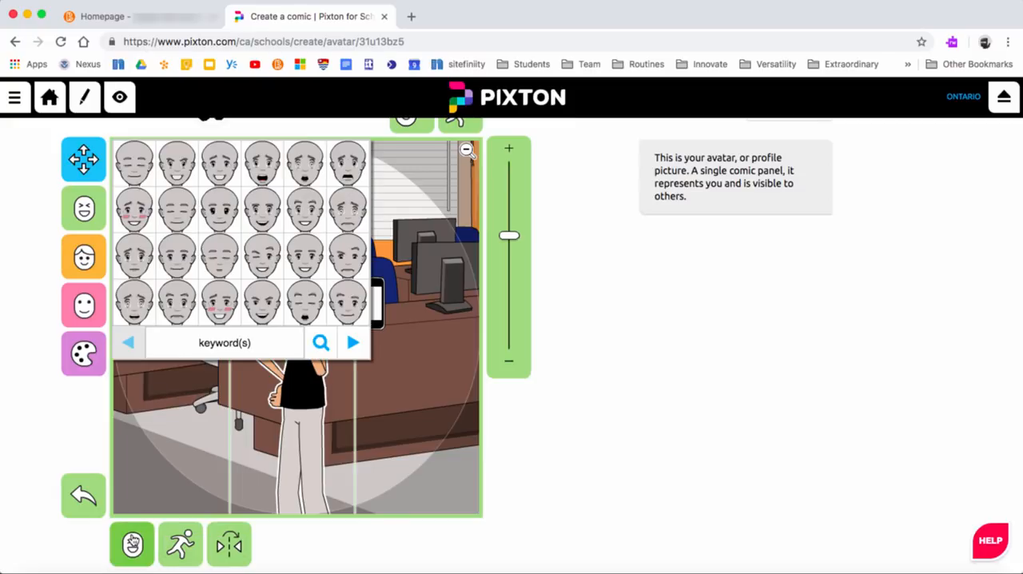
pyautogui.click(269, 216)
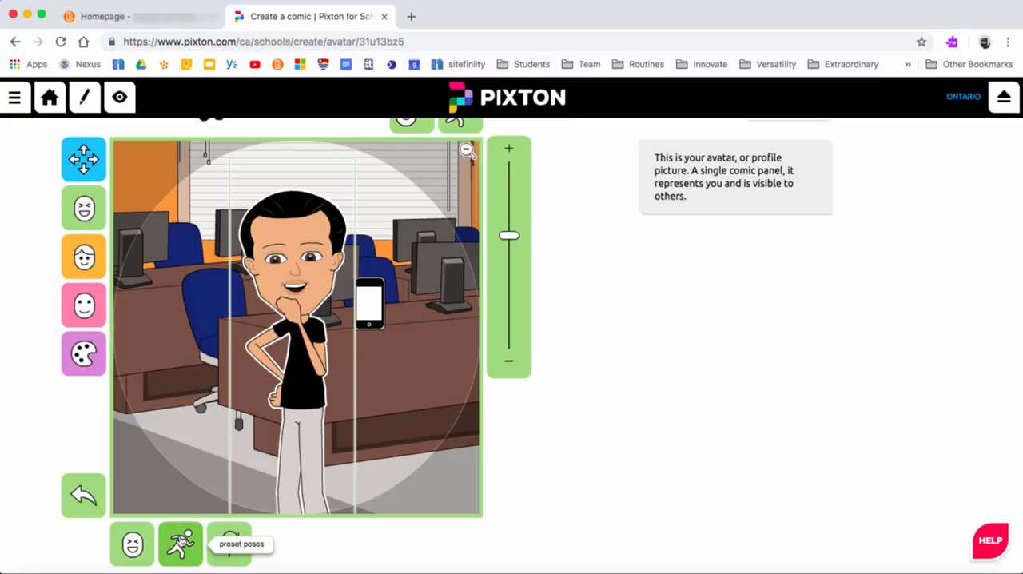
# Step: Try the arms-spread and explaining preset poses on the character and settle on the straight standing pose
pyautogui.click(182, 545)
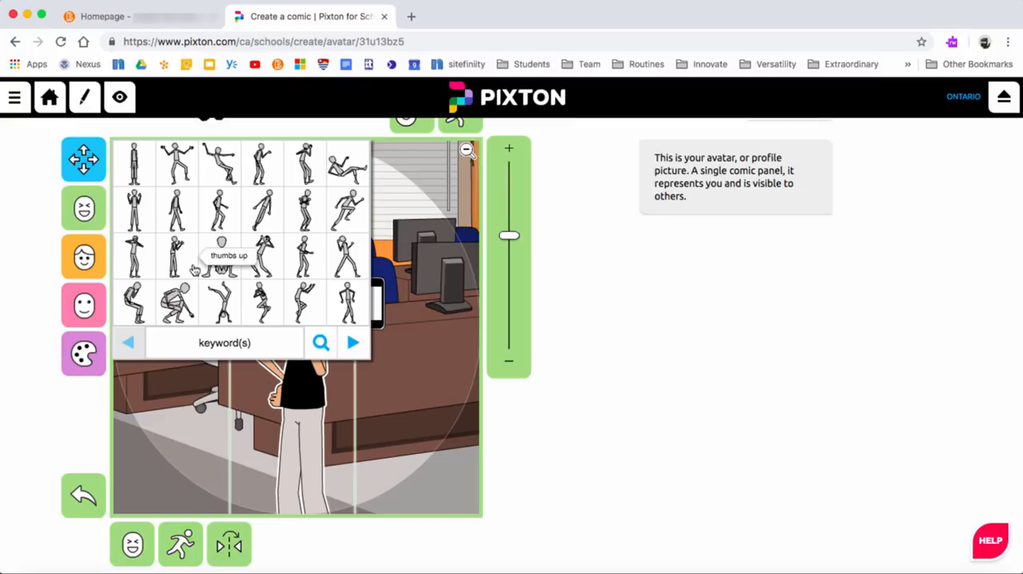
pyautogui.click(177, 179)
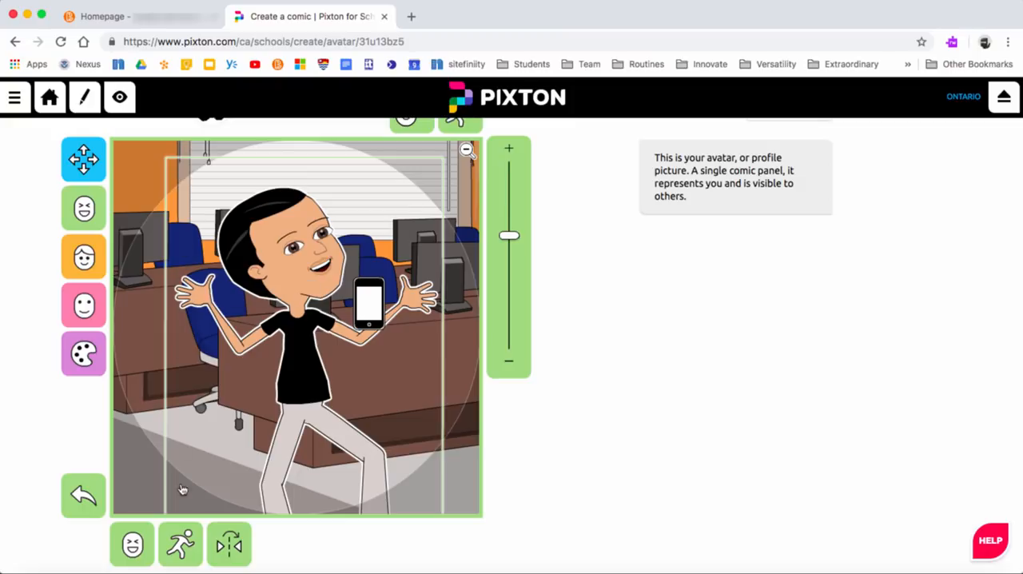
pyautogui.click(180, 544)
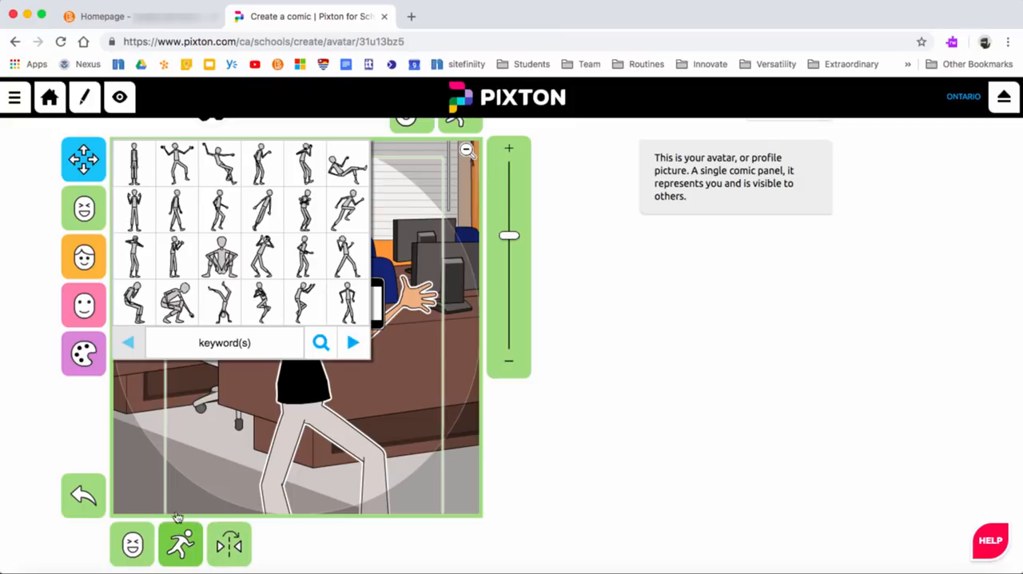
pyautogui.click(257, 164)
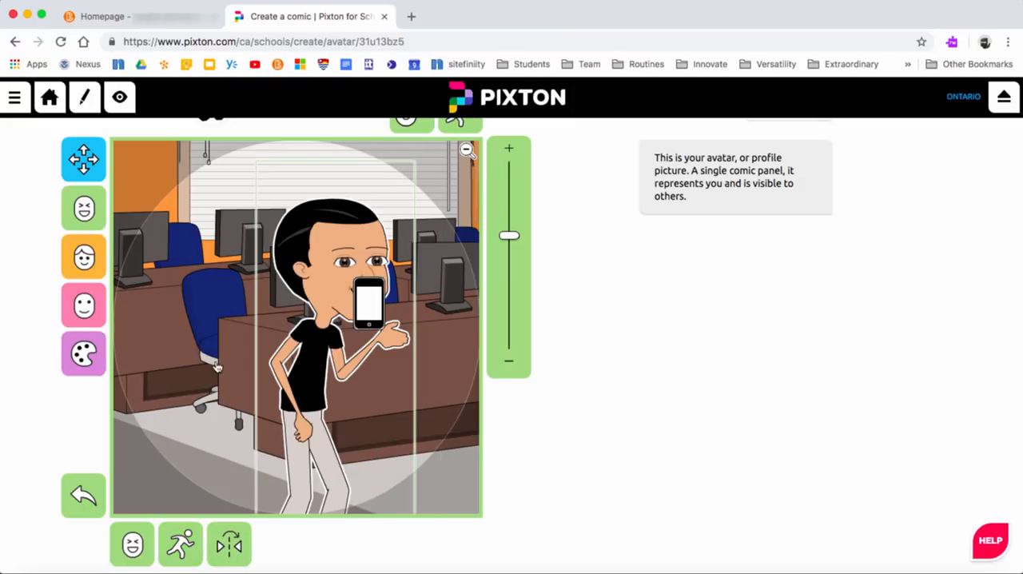
pyautogui.click(183, 544)
pyautogui.click(136, 163)
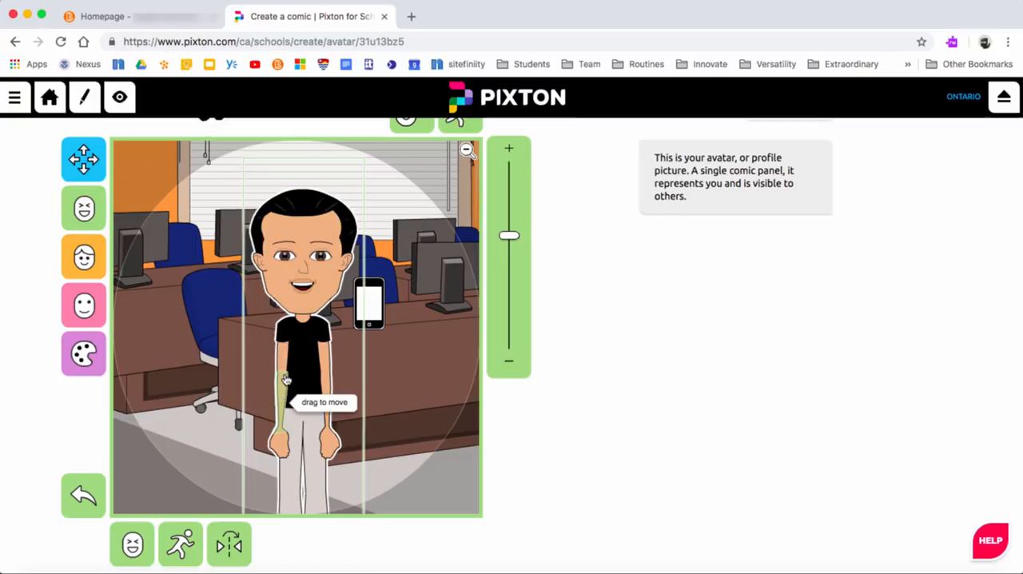
# Step: Raise the character's right arm into a wave and change that hand to the open, spread-fingers shape
pyautogui.moveTo(264, 364); pyautogui.dragTo(230, 316)
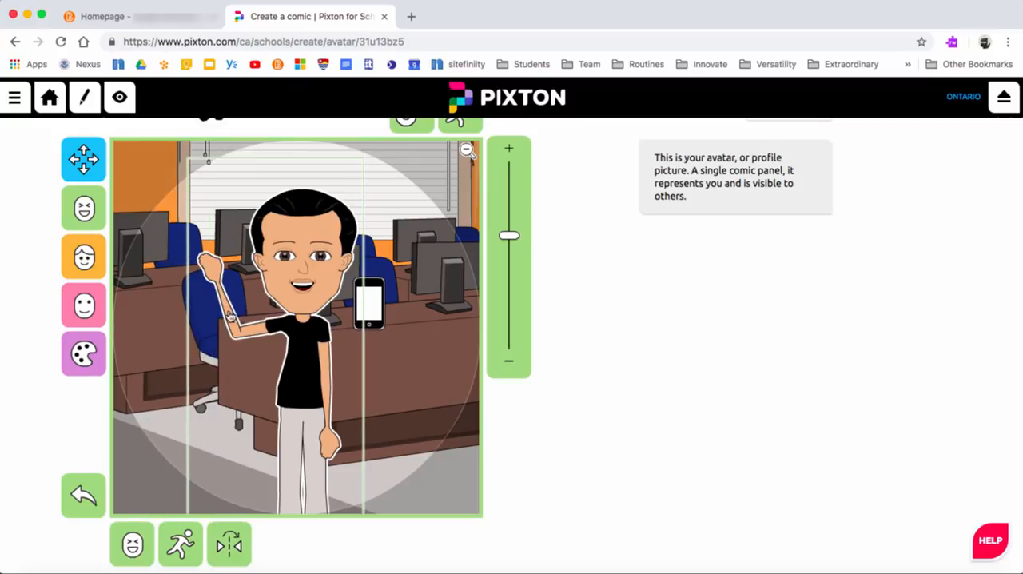
pyautogui.click(213, 275)
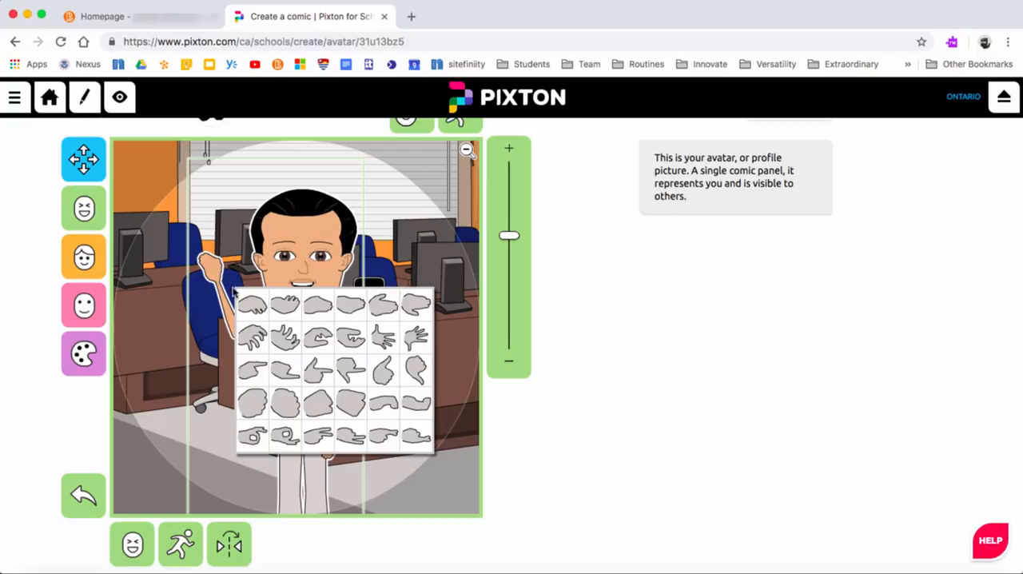
pyautogui.click(382, 342)
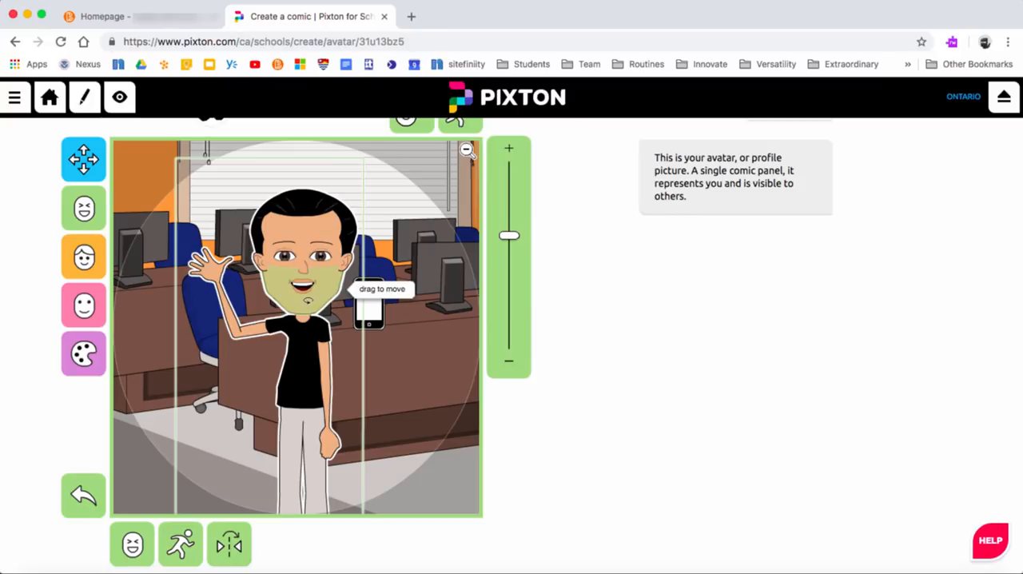
# Step: Tilt the character's head slightly and shift its gaze sideways, with the panel zoomed in to 64
pyautogui.moveTo(351, 289); pyautogui.dragTo(327, 293)
pyautogui.moveTo(252, 287); pyautogui.dragTo(270, 297)
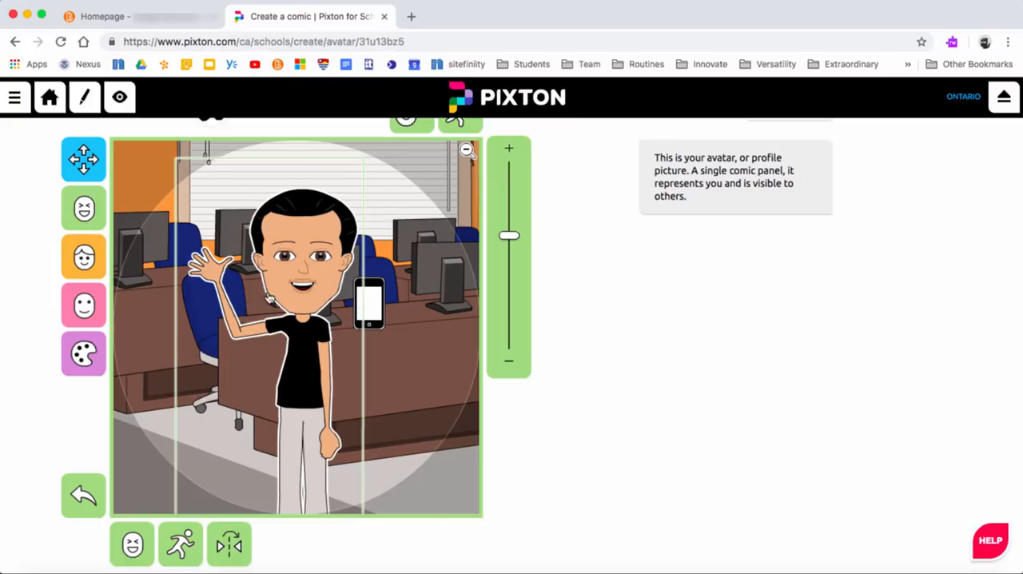
pyautogui.moveTo(293, 211)
pyautogui.mouseDown()
pyautogui.moveTo(277, 215)
pyautogui.moveTo(287, 212)
pyautogui.mouseUp()
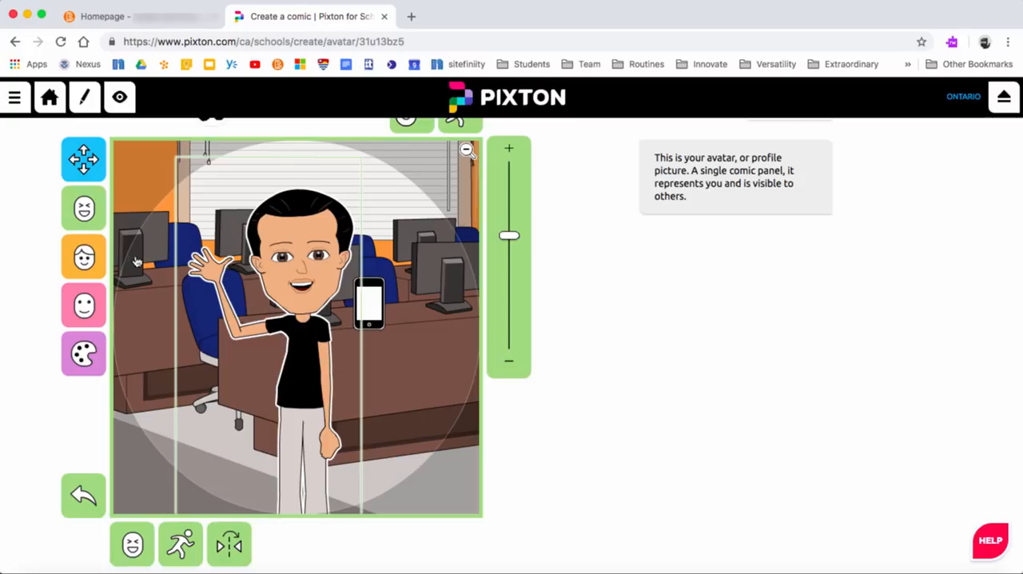
pyautogui.moveTo(507, 238)
pyautogui.mouseDown()
pyautogui.moveTo(509, 216)
pyautogui.moveTo(509, 229)
pyautogui.mouseUp()
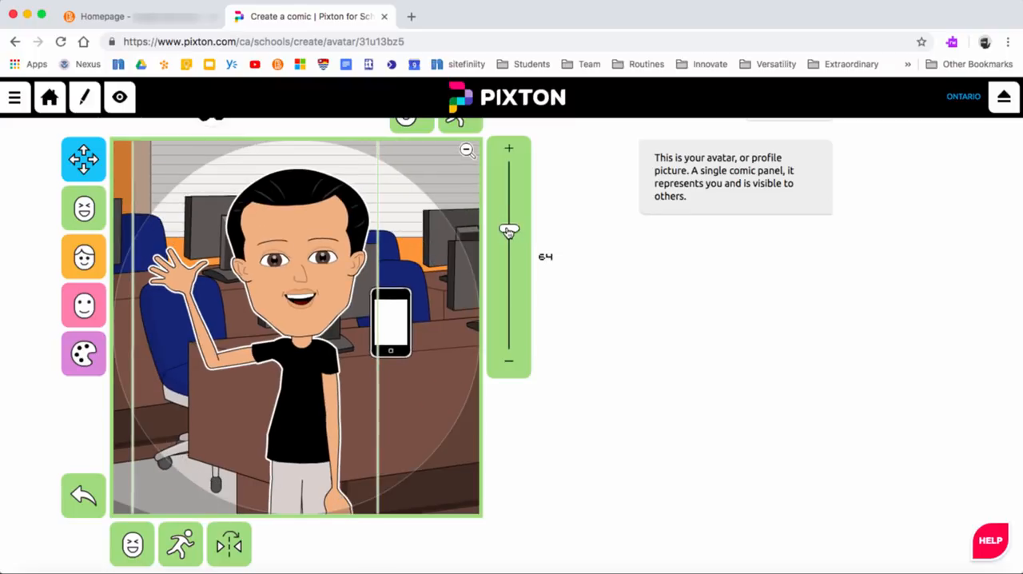
pyautogui.moveTo(321, 261); pyautogui.dragTo(328, 262)
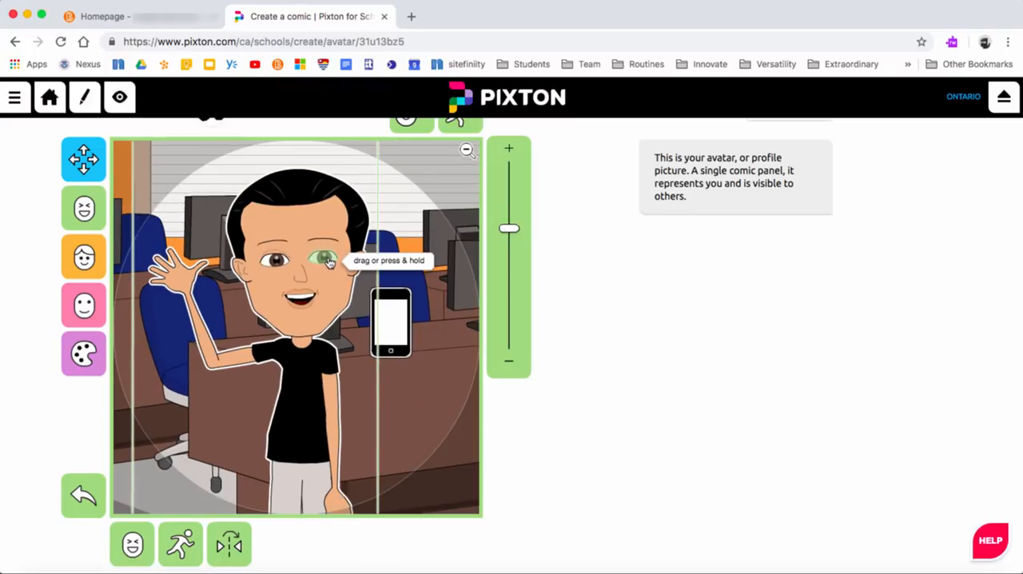
# Step: Dress the character in the preset Teen outfit with the blue jacket and brown trousers
pyautogui.click(84, 264)
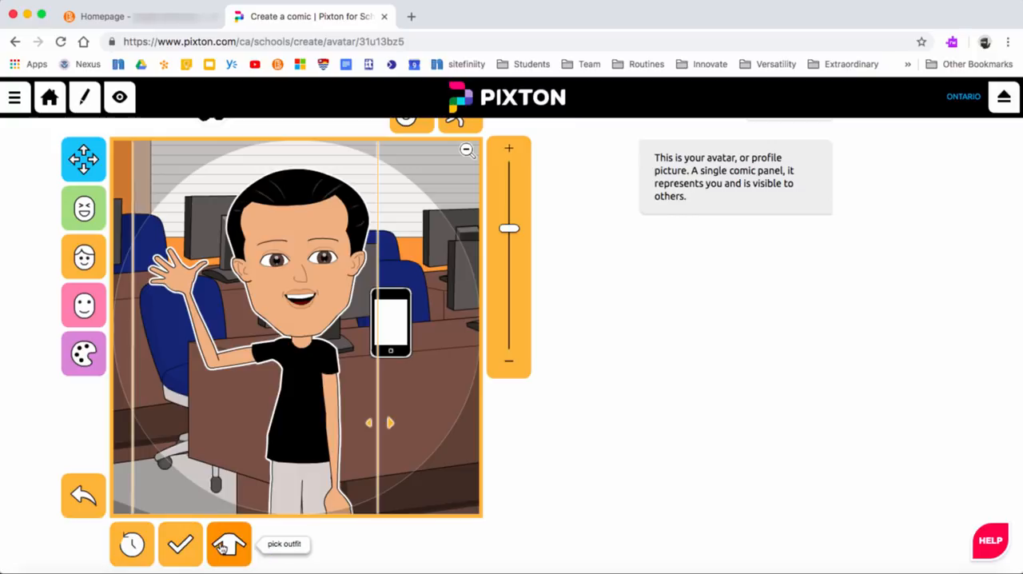
pyautogui.click(224, 545)
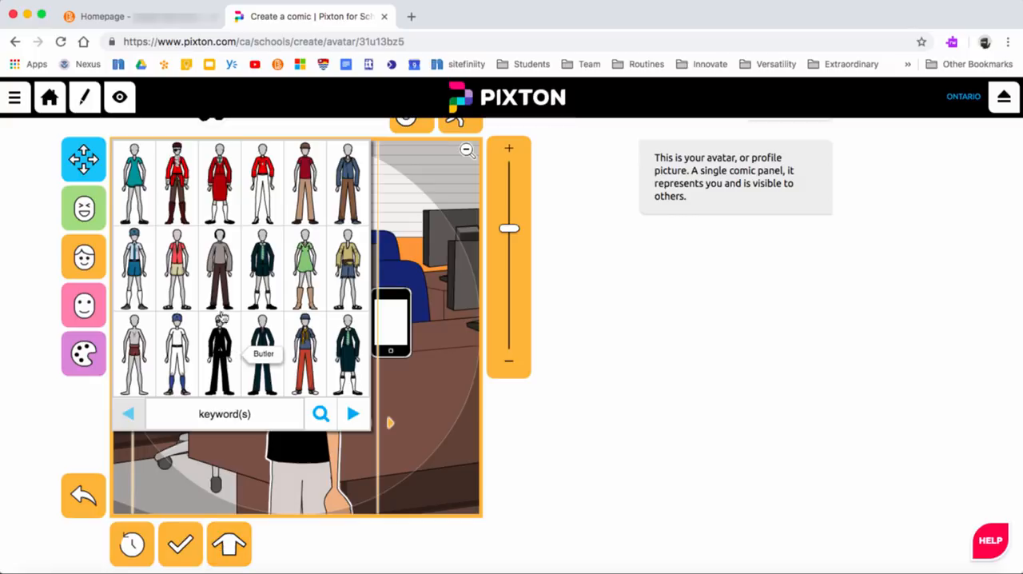
pyautogui.click(344, 176)
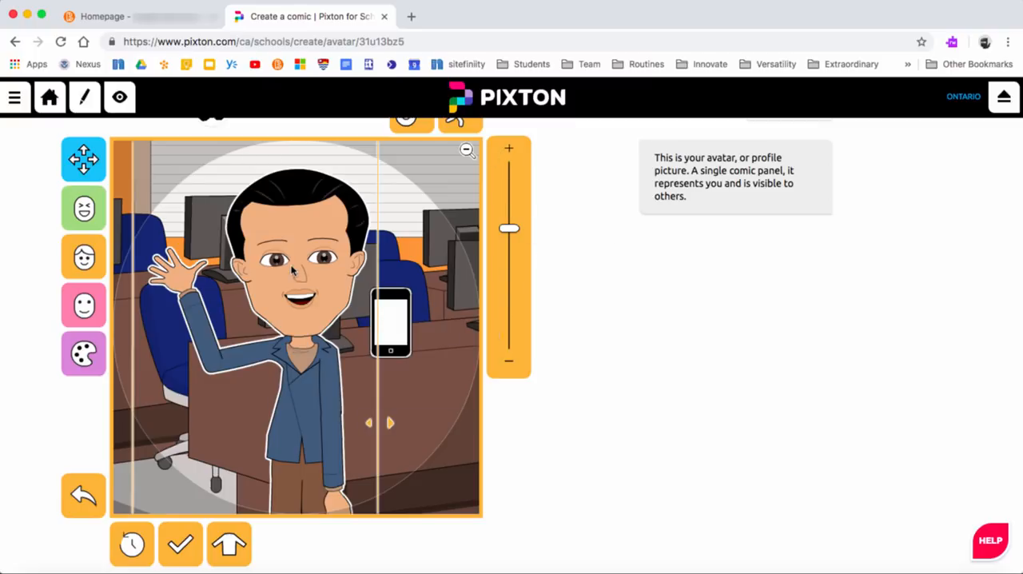
# Step: Change the character's hair to the short spiky style and the eyebrows to the thin arched shape
pyautogui.click(295, 201)
pyautogui.click(269, 199)
pyautogui.click(299, 193)
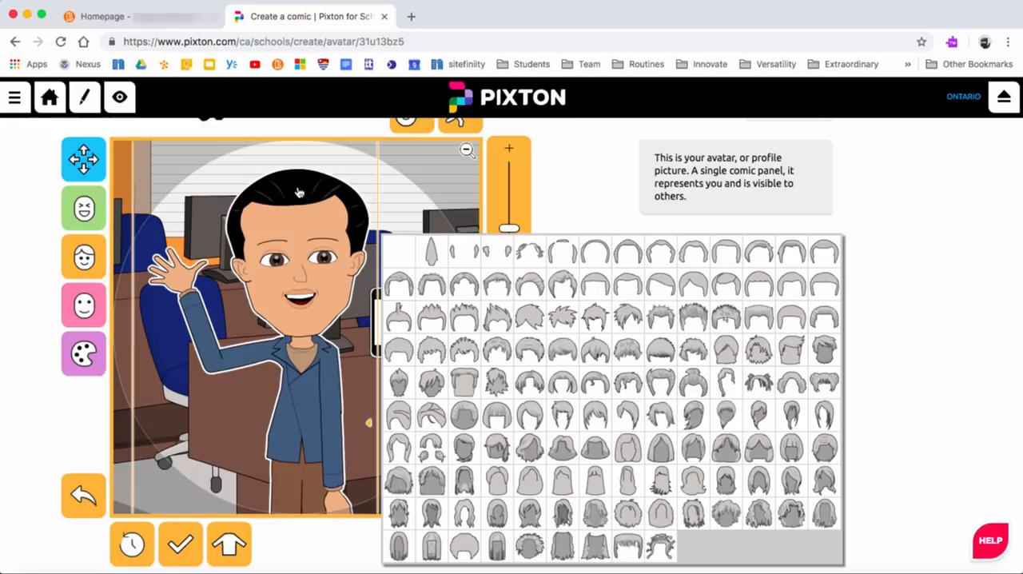
pyautogui.click(491, 278)
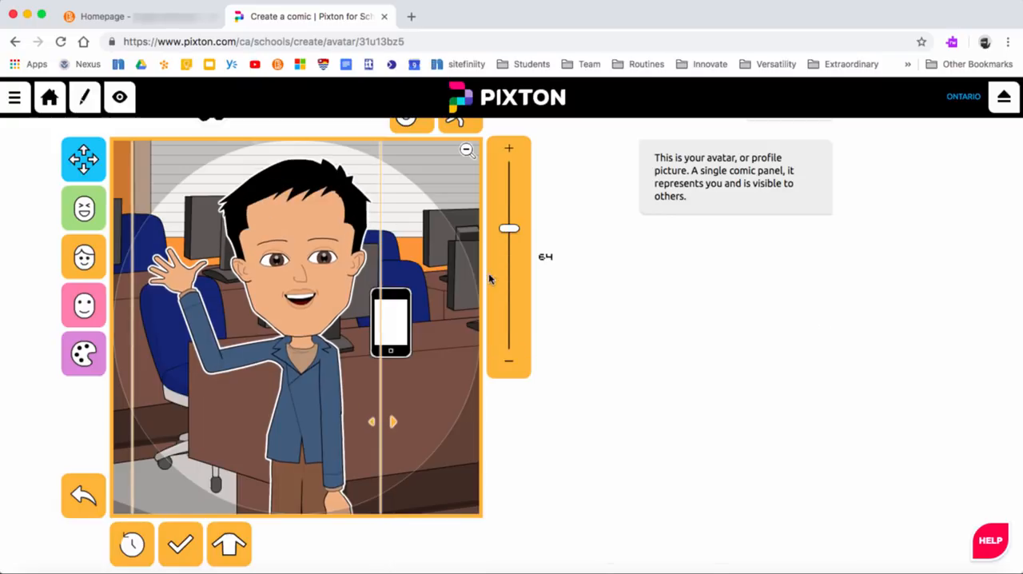
pyautogui.click(323, 243)
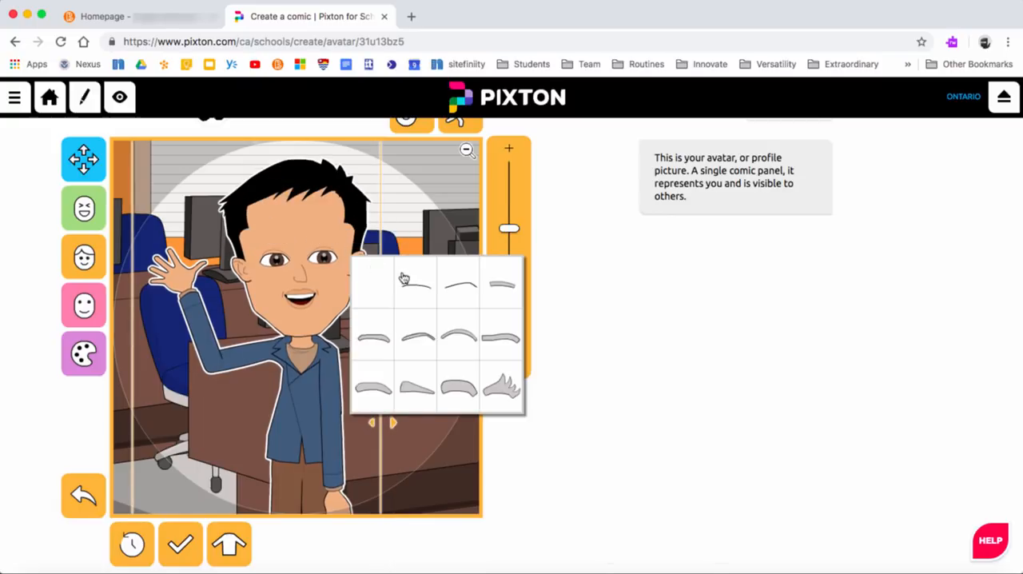
pyautogui.click(451, 285)
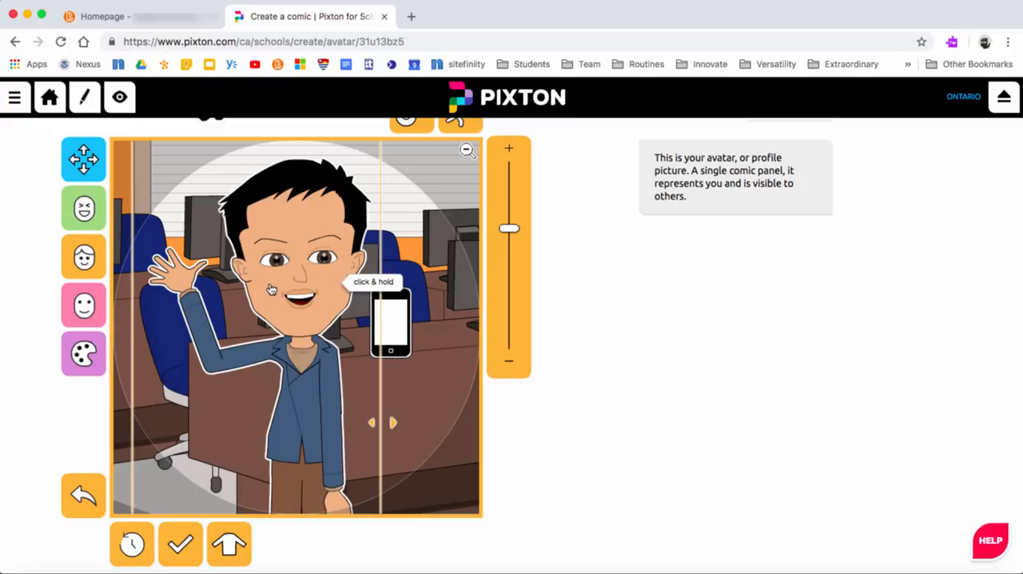
# Step: Turn the jacket into a polo-style top by choosing an open shirt collar and plain short sleeves
pyautogui.click(299, 349)
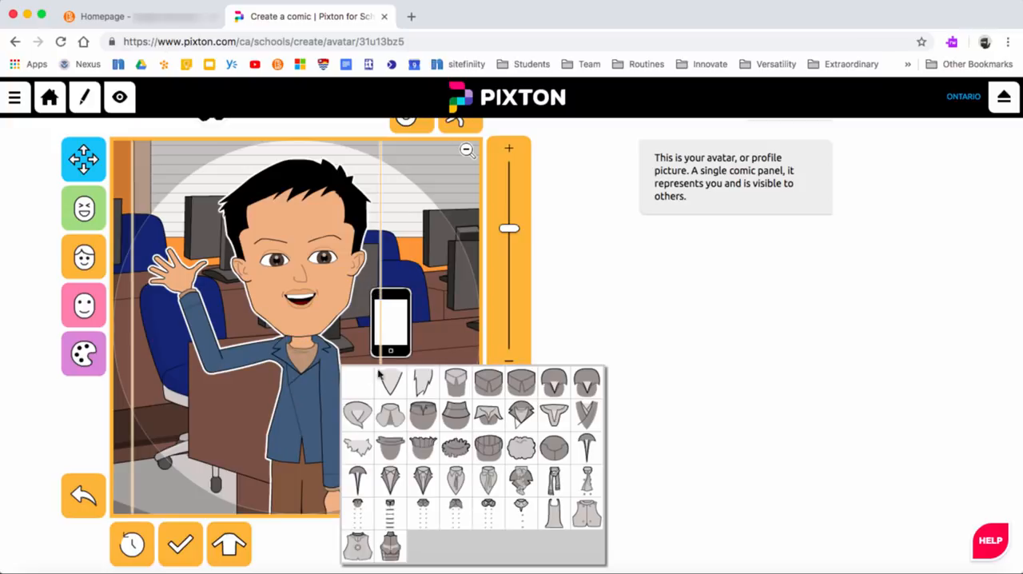
pyautogui.click(586, 382)
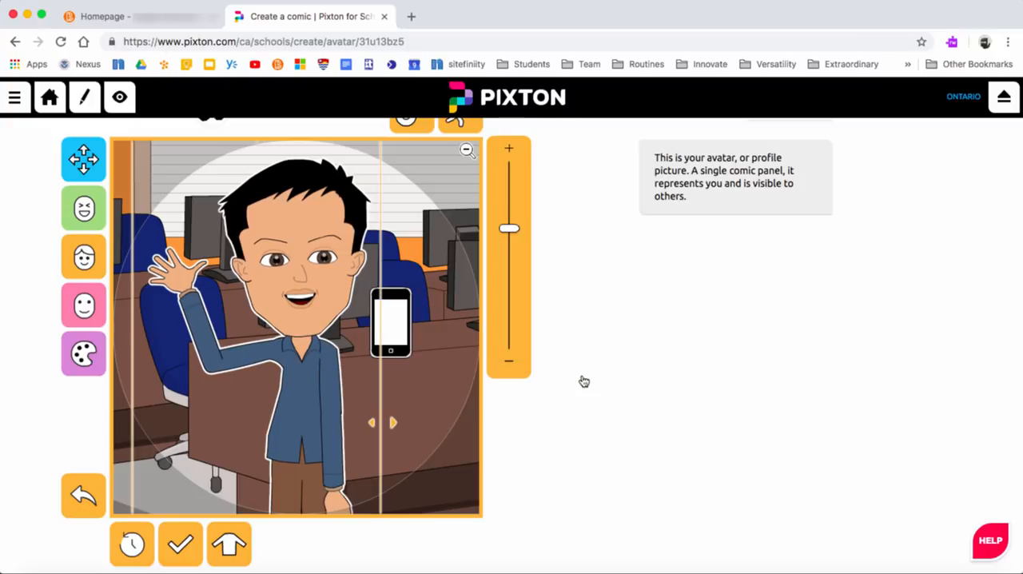
pyautogui.click(200, 344)
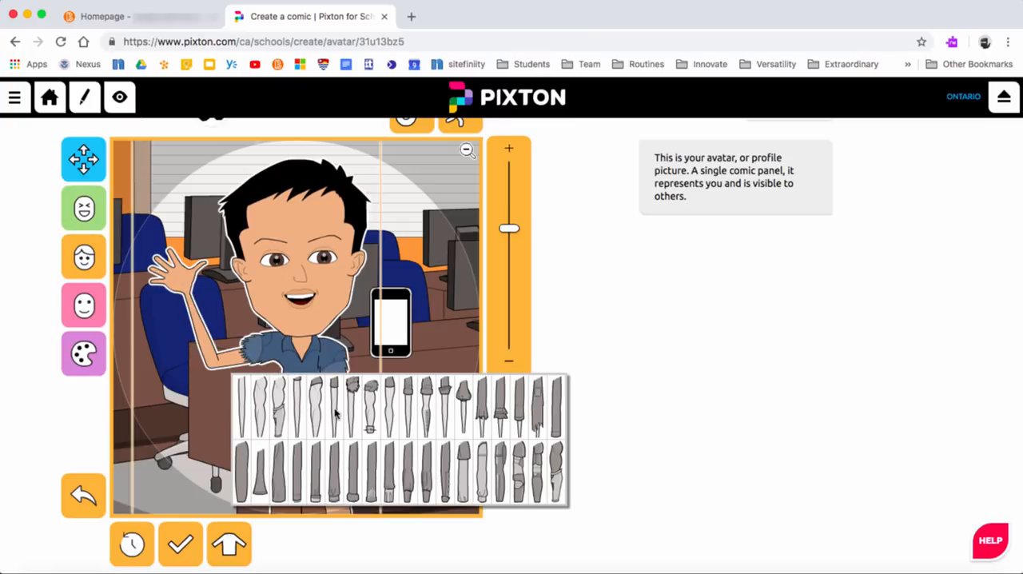
pyautogui.click(335, 414)
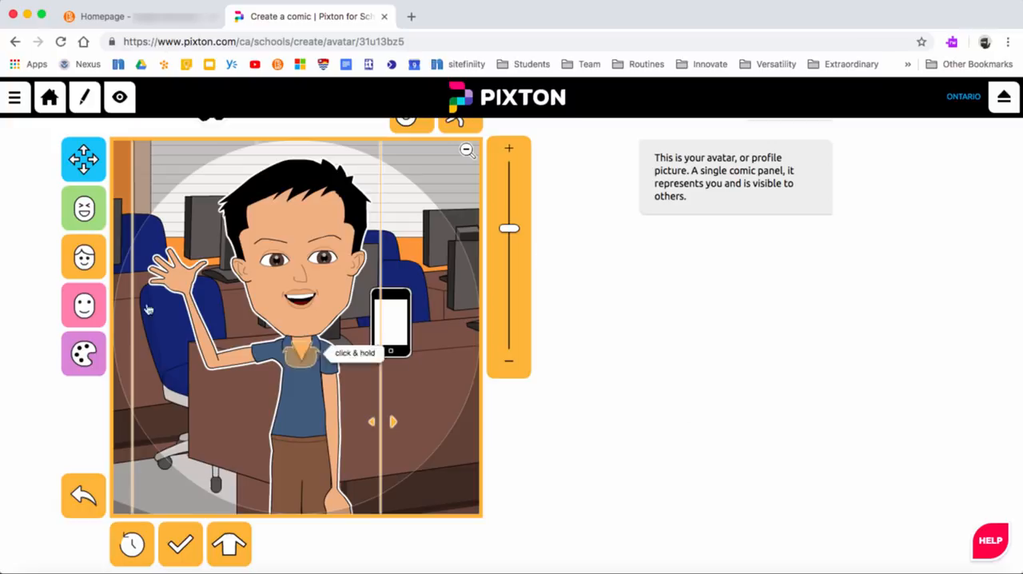
# Step: Lengthen the character's neck slightly and adjust the proportions of the upper face and the raised forearm
pyautogui.click(86, 308)
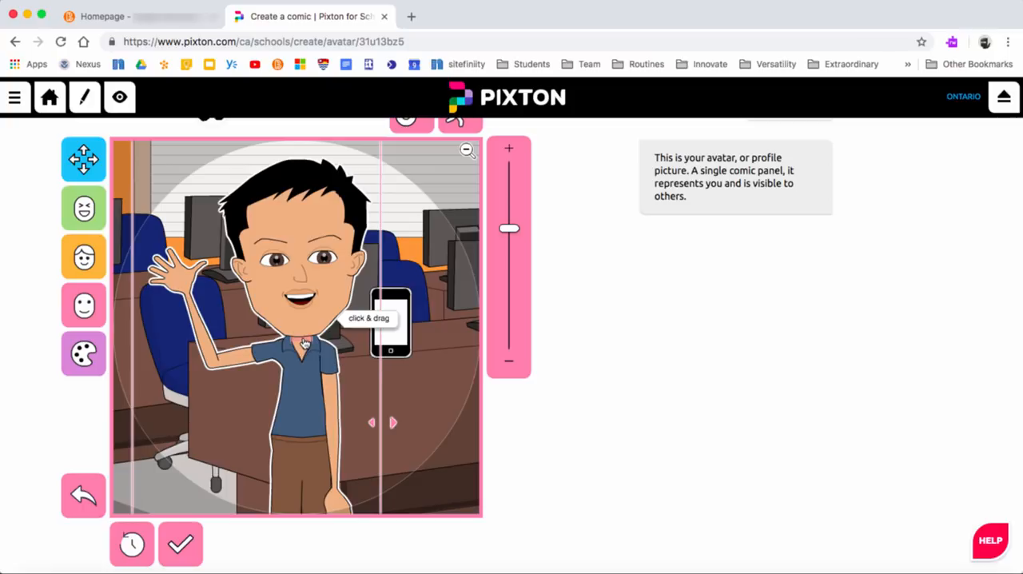
pyautogui.moveTo(304, 343)
pyautogui.mouseDown()
pyautogui.moveTo(297, 353)
pyautogui.moveTo(294, 331)
pyautogui.mouseUp()
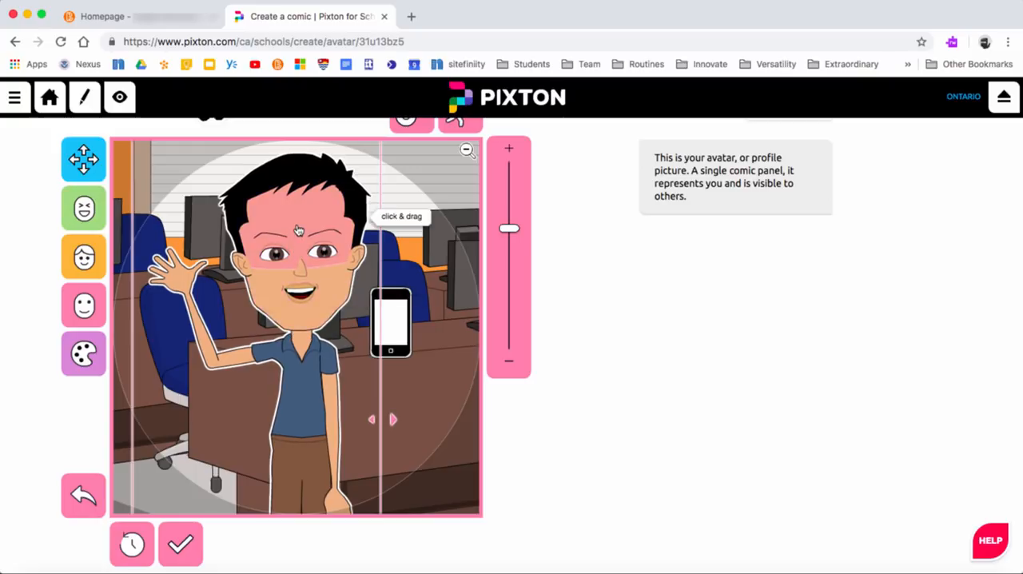
pyautogui.moveTo(293, 230)
pyautogui.mouseDown()
pyautogui.moveTo(269, 230)
pyautogui.moveTo(299, 227)
pyautogui.mouseUp()
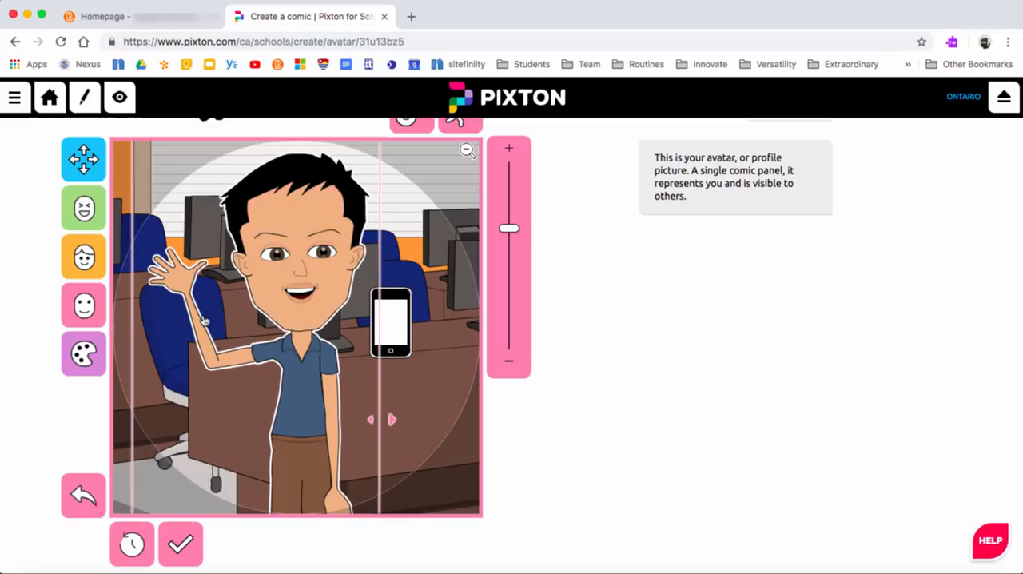
pyautogui.moveTo(200, 324)
pyautogui.mouseDown()
pyautogui.moveTo(171, 266)
pyautogui.moveTo(188, 324)
pyautogui.mouseUp()
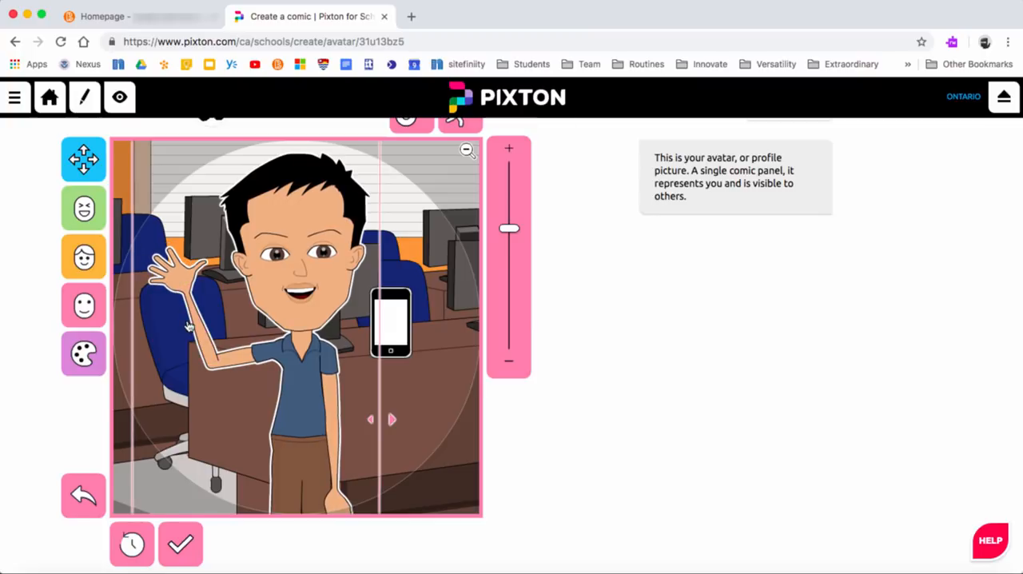
# Step: Recolour the character's hair reddish brown and the trousers black
pyautogui.click(90, 361)
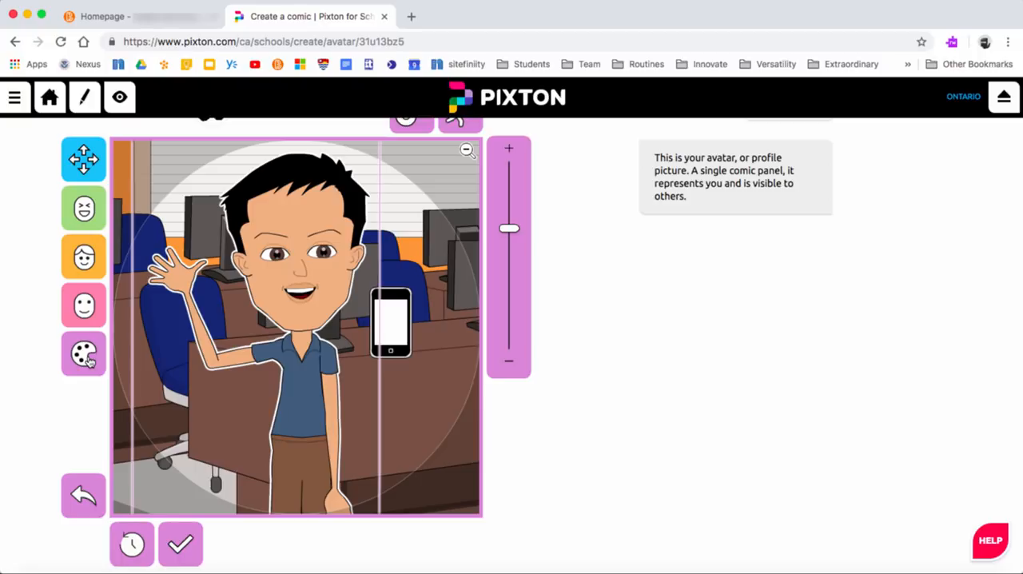
pyautogui.click(290, 180)
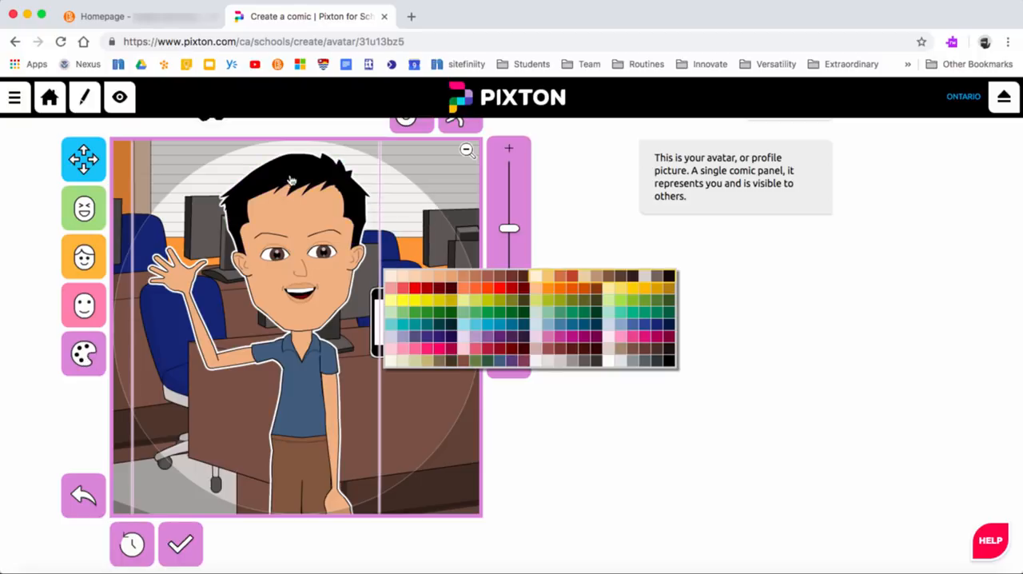
pyautogui.click(499, 277)
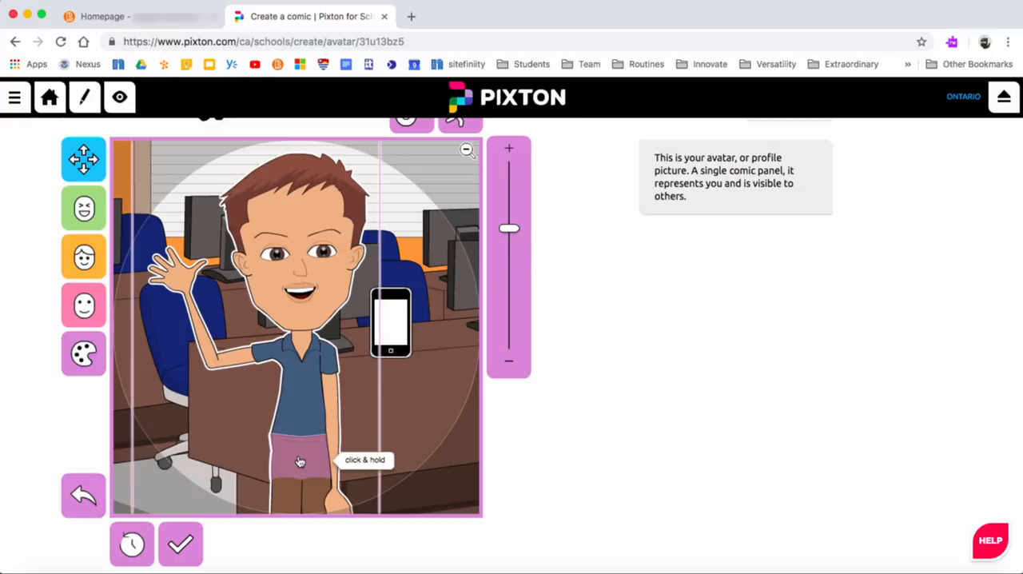
pyautogui.click(297, 463)
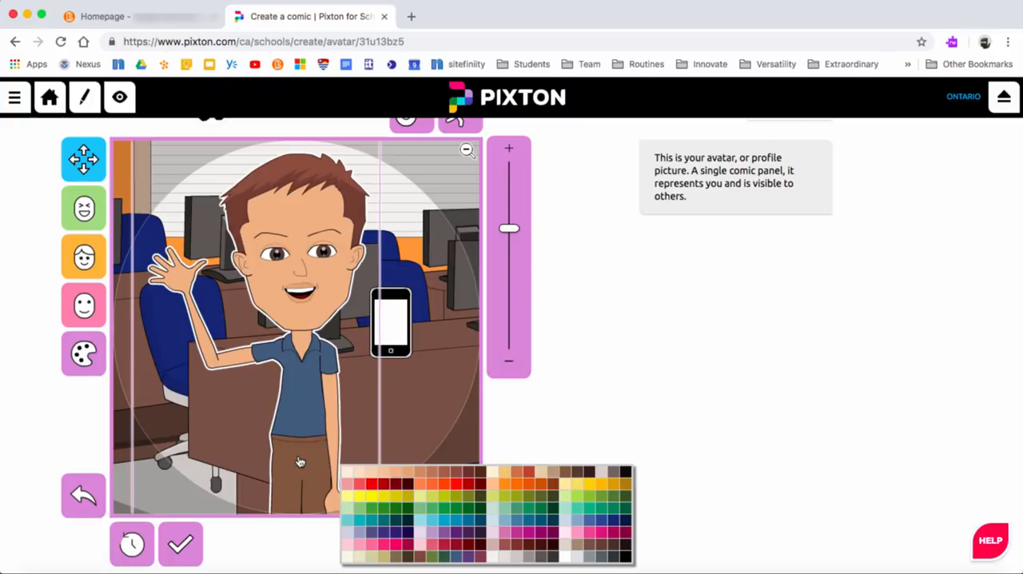
pyautogui.click(624, 557)
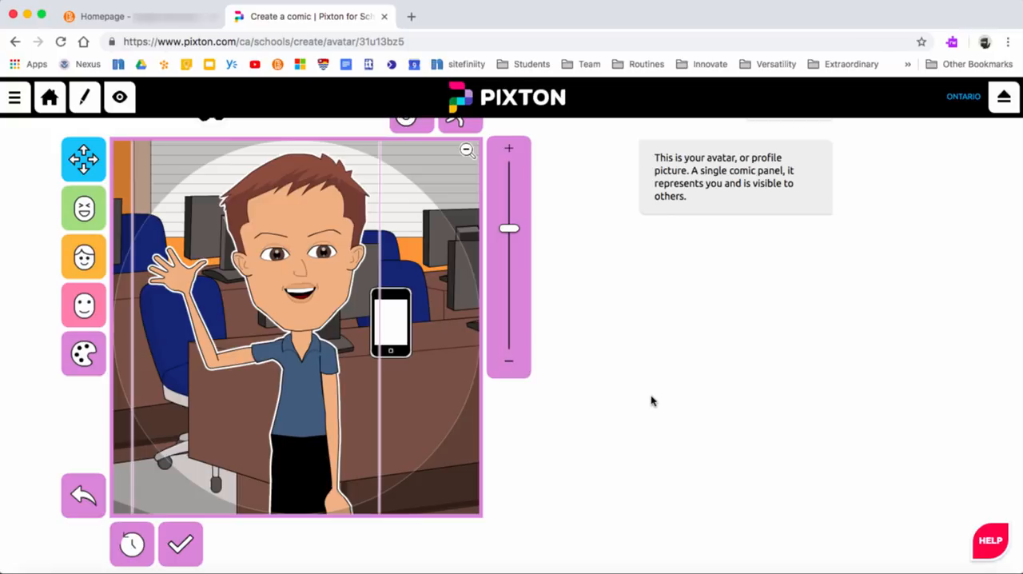
# Step: Recolour the character's skin light tan and the eyes dark purple
pyautogui.click(232, 364)
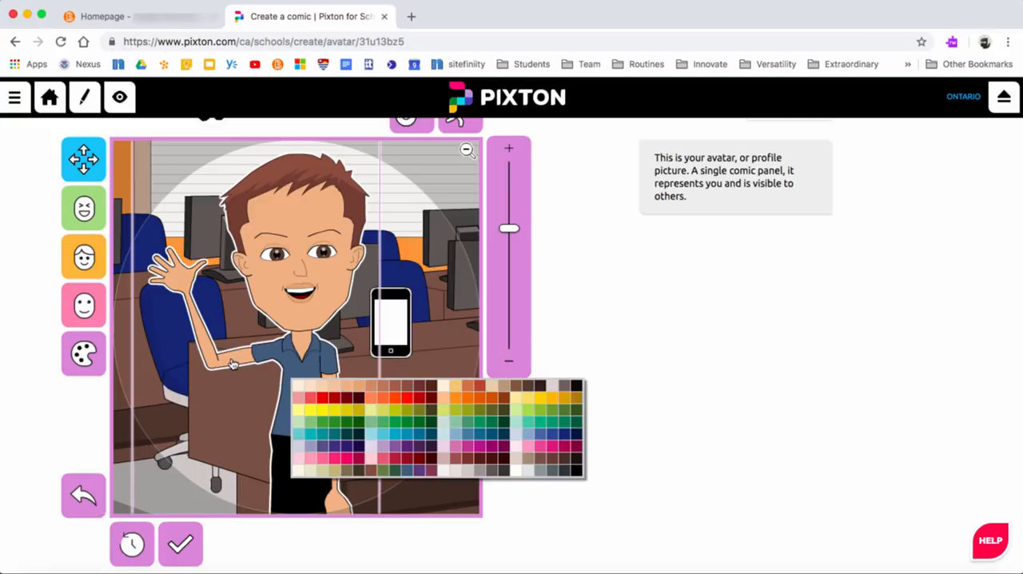
pyautogui.click(355, 386)
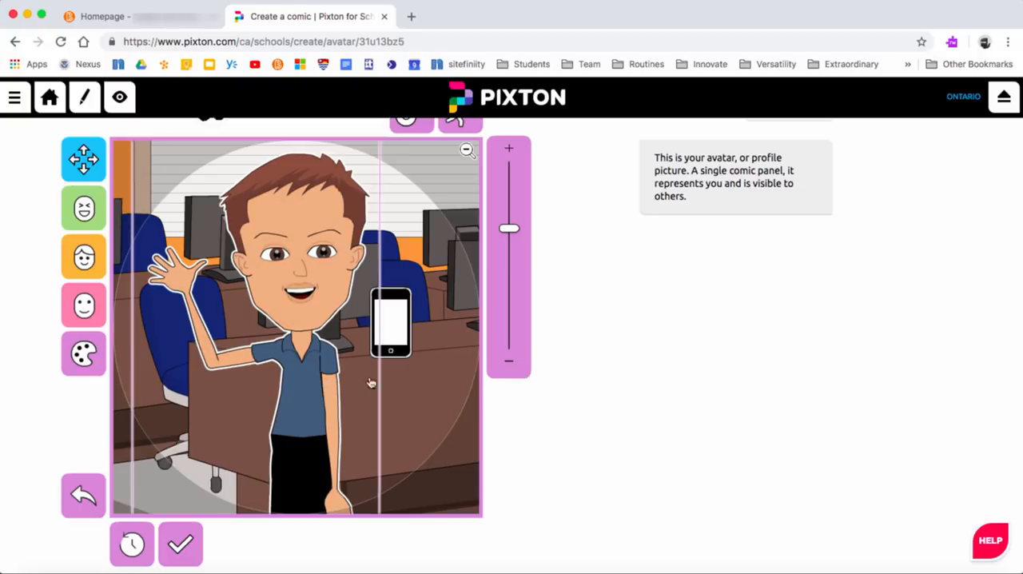
pyautogui.click(327, 255)
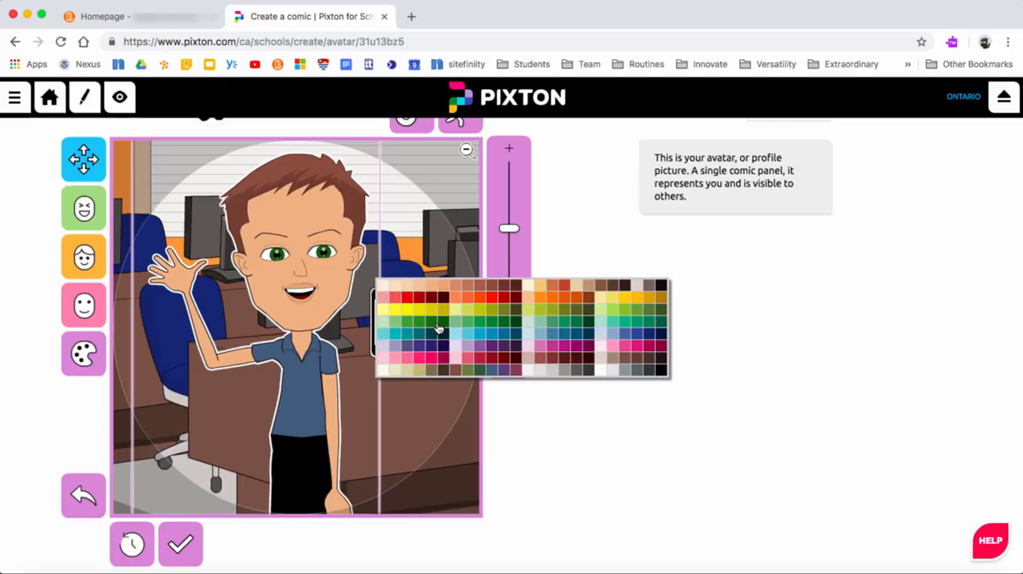
pyautogui.click(434, 347)
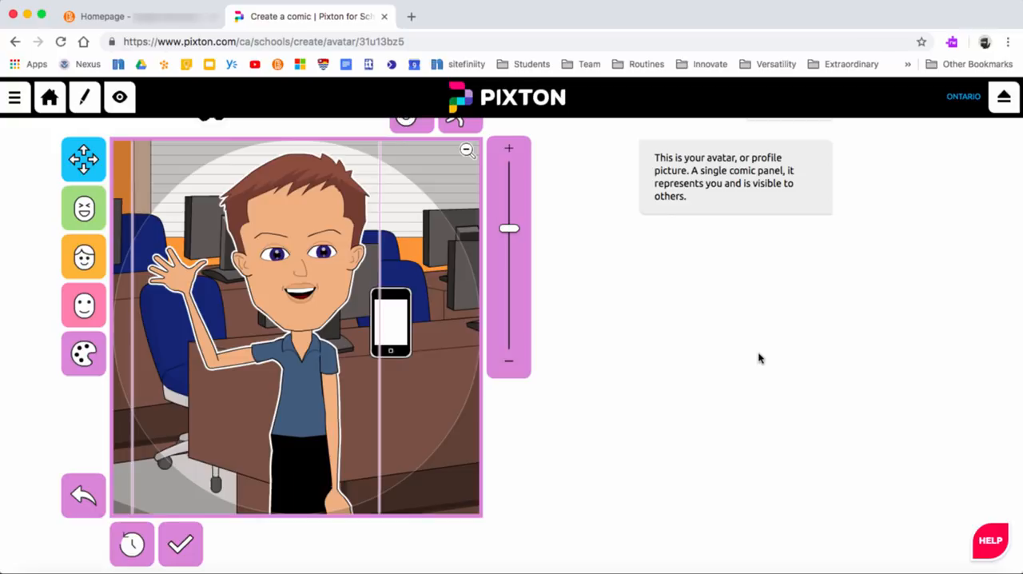
# Step: Save the finished avatar and give the character a name
pyautogui.scroll(-1, 760, 358)
pyautogui.scroll(2, 760, 358)
pyautogui.scroll(-4, 759, 358)
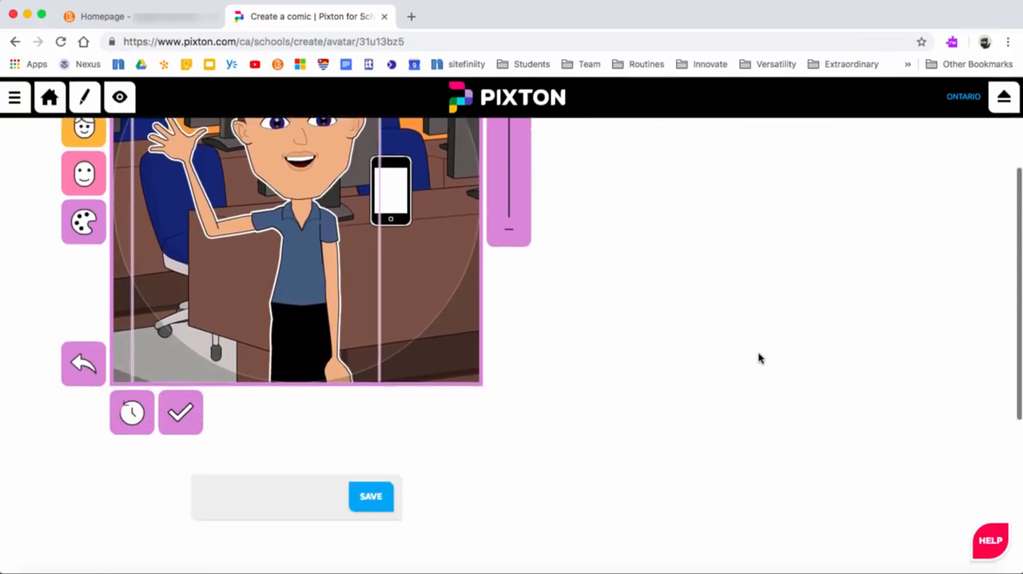
pyautogui.scroll(-1, 759, 358)
pyautogui.scroll(3, 759, 358)
pyautogui.scroll(-2, 759, 358)
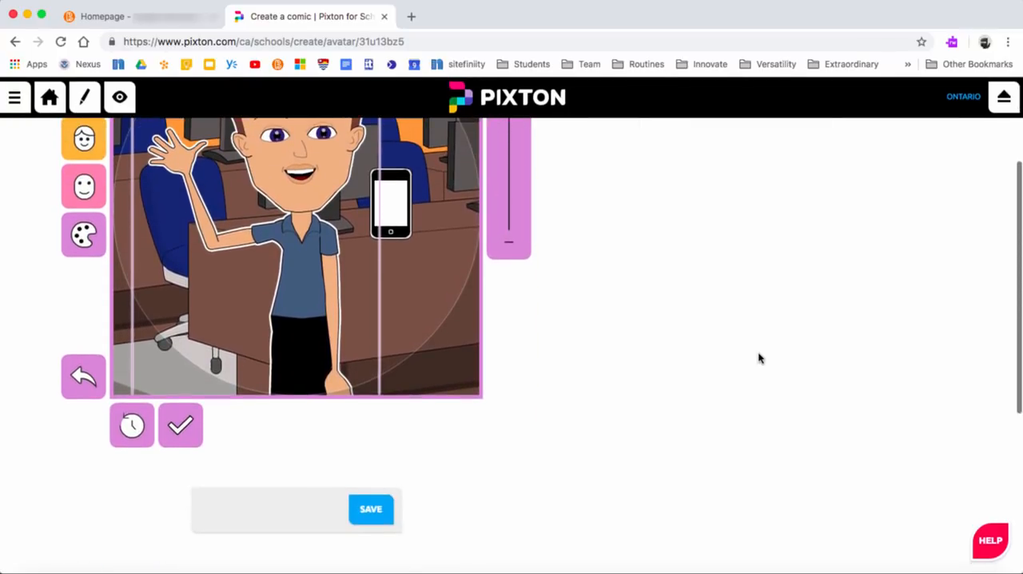
pyautogui.scroll(-1, 759, 358)
pyautogui.click(376, 484)
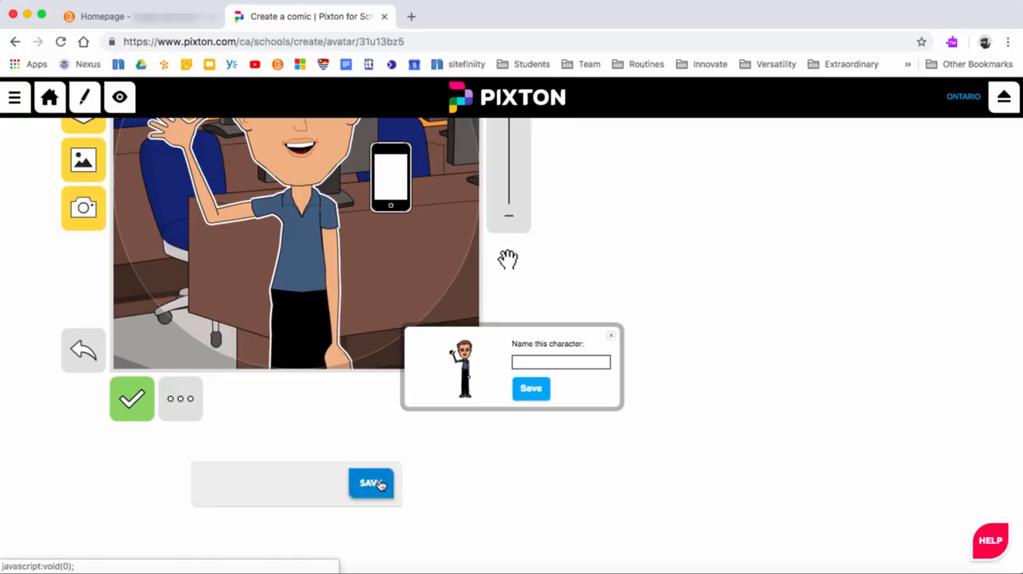
pyautogui.click(533, 362)
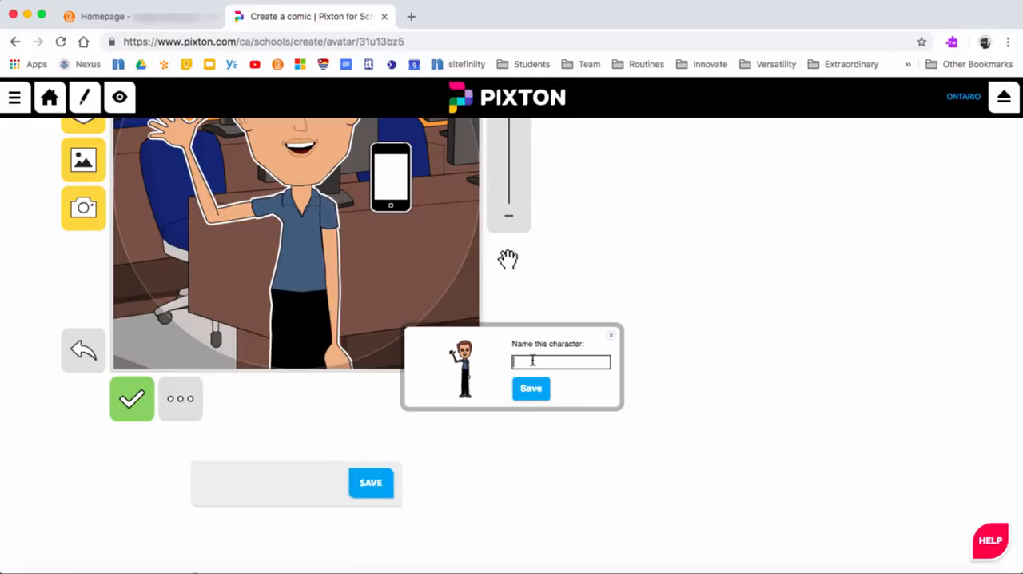
pyautogui.write('Dunlop')
pyautogui.click(531, 390)
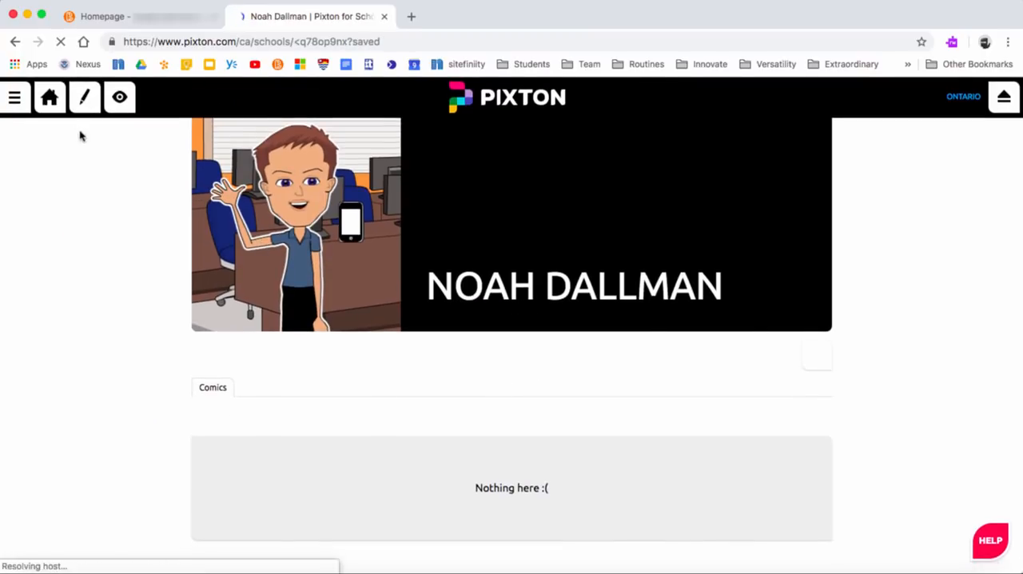
# Step: Open the class activity "Best day of my life" and start a new comic for it with the Graphic Novel layout
pyautogui.click(49, 99)
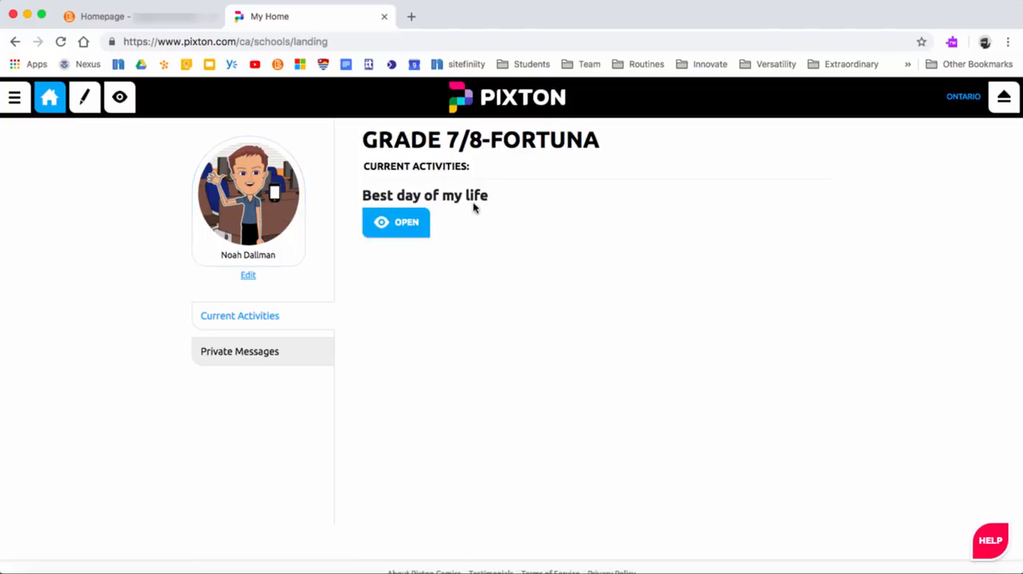
pyautogui.click(404, 228)
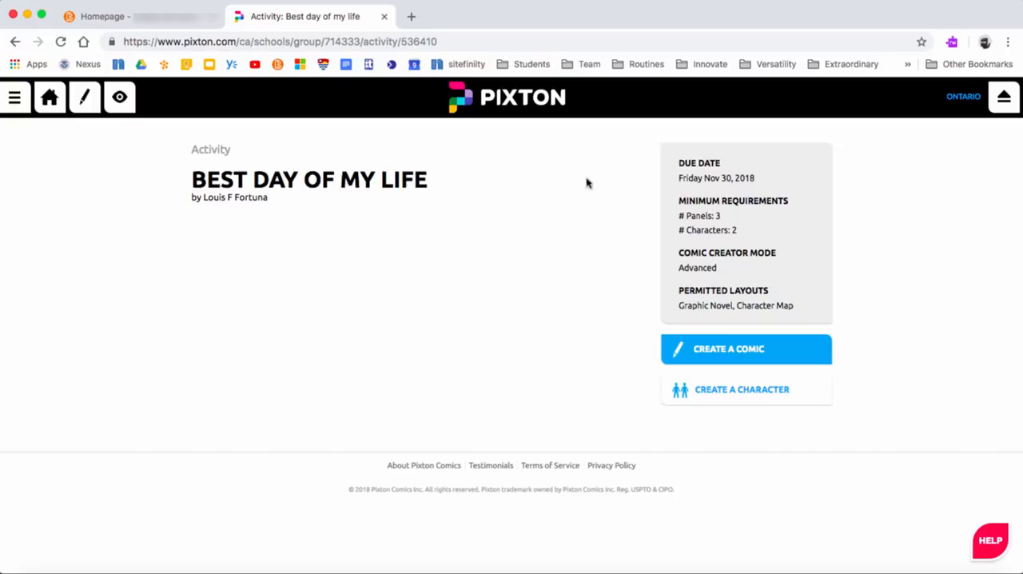
pyautogui.click(734, 353)
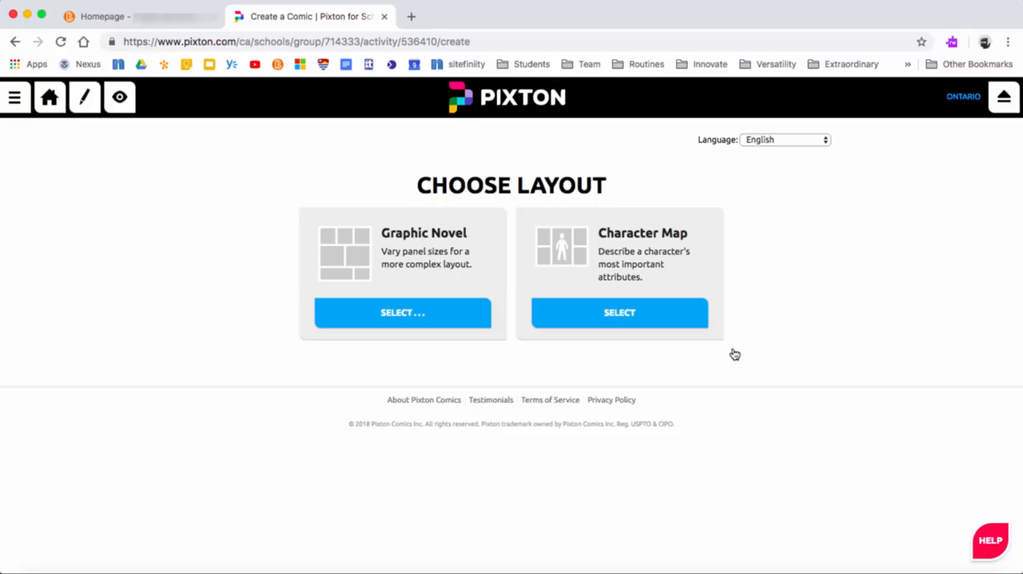
pyautogui.click(420, 322)
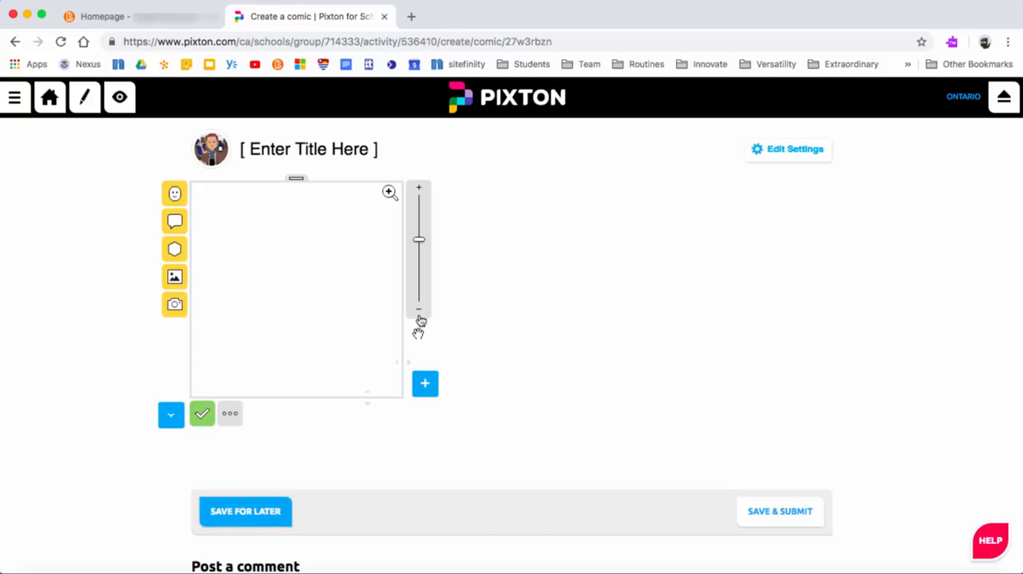
# Step: Title the comic "The best of my life"
pyautogui.click(315, 146)
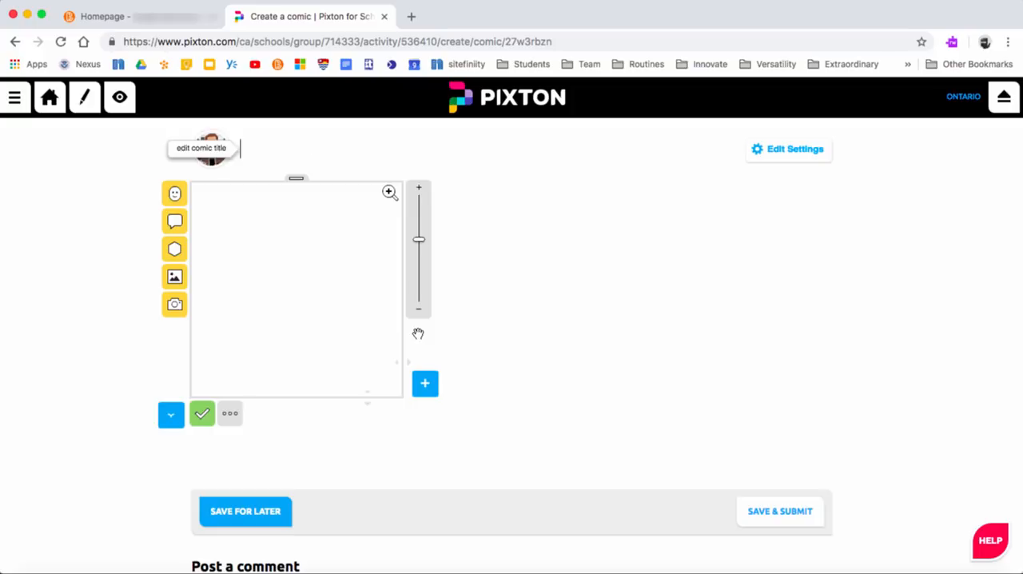
pyautogui.write('The best of my life')
pyautogui.press('Return')
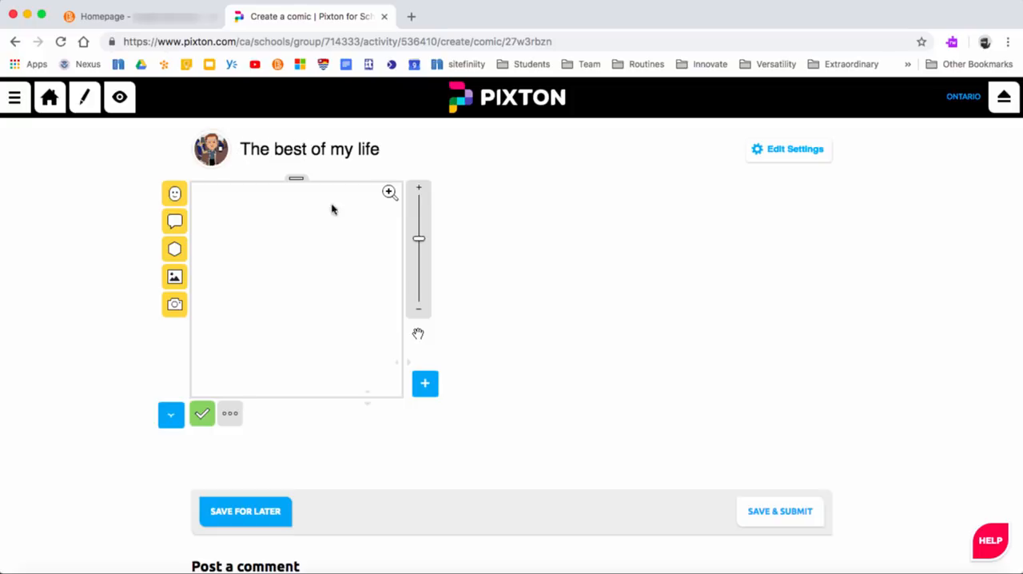
# Step: Look through the preset characters and add the saved custom character to the first comic panel
pyautogui.click(176, 196)
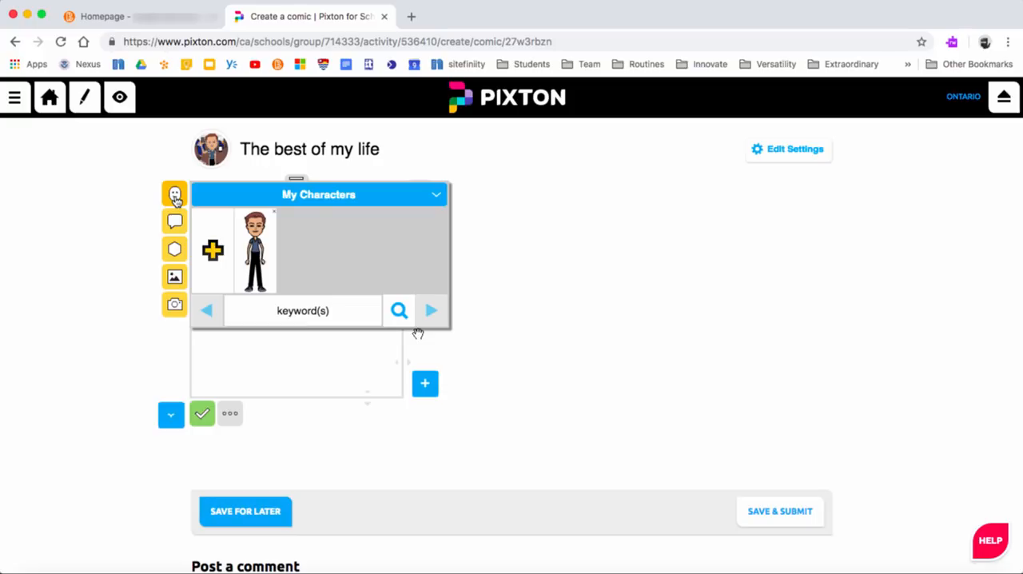
pyautogui.click(331, 196)
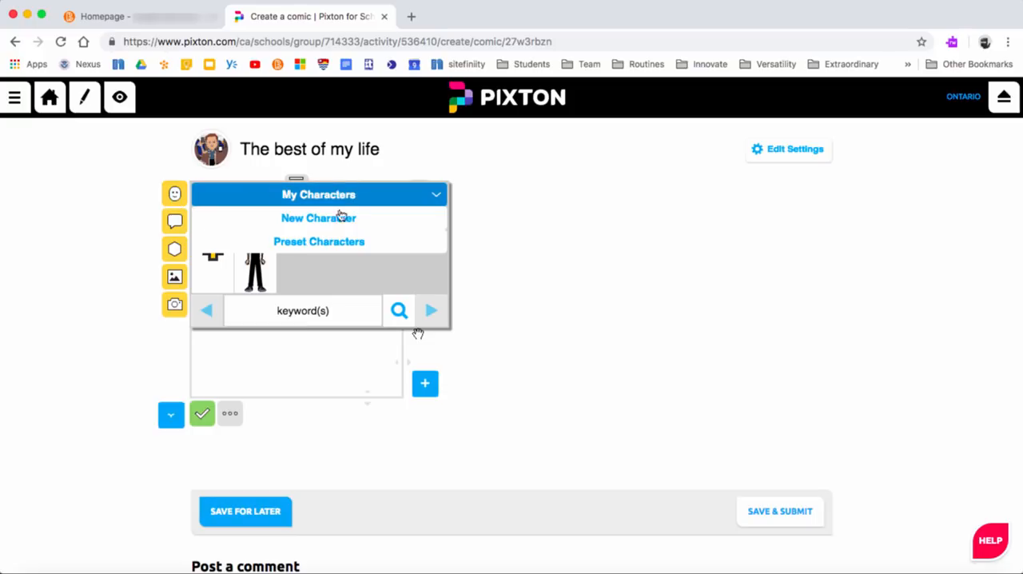
pyautogui.click(319, 269)
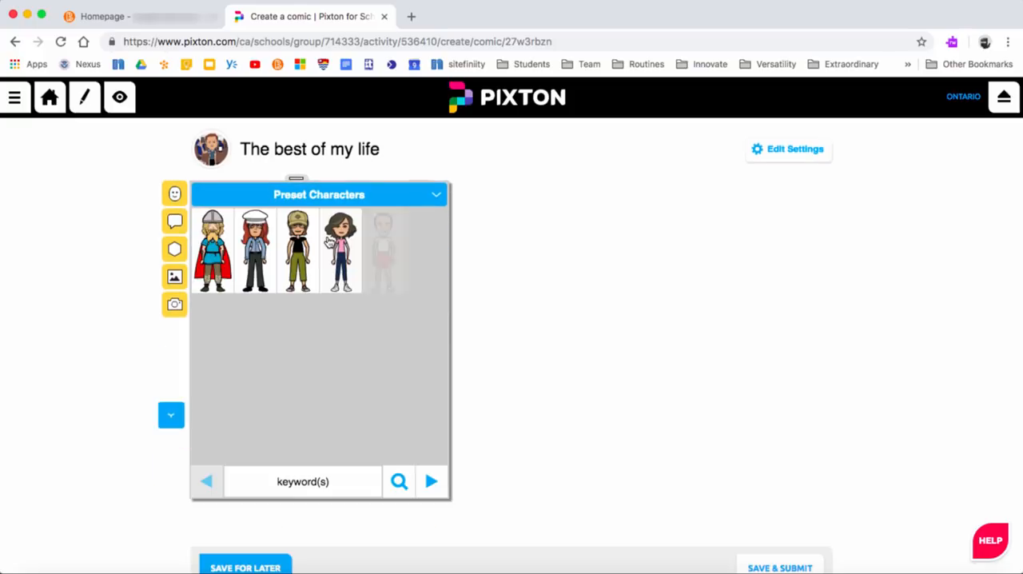
pyautogui.click(436, 195)
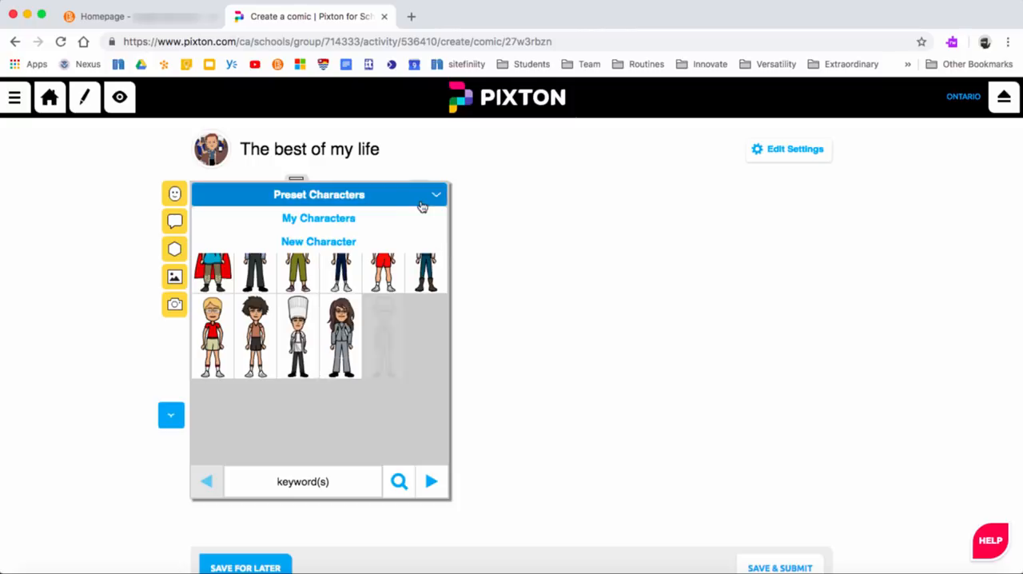
pyautogui.click(388, 233)
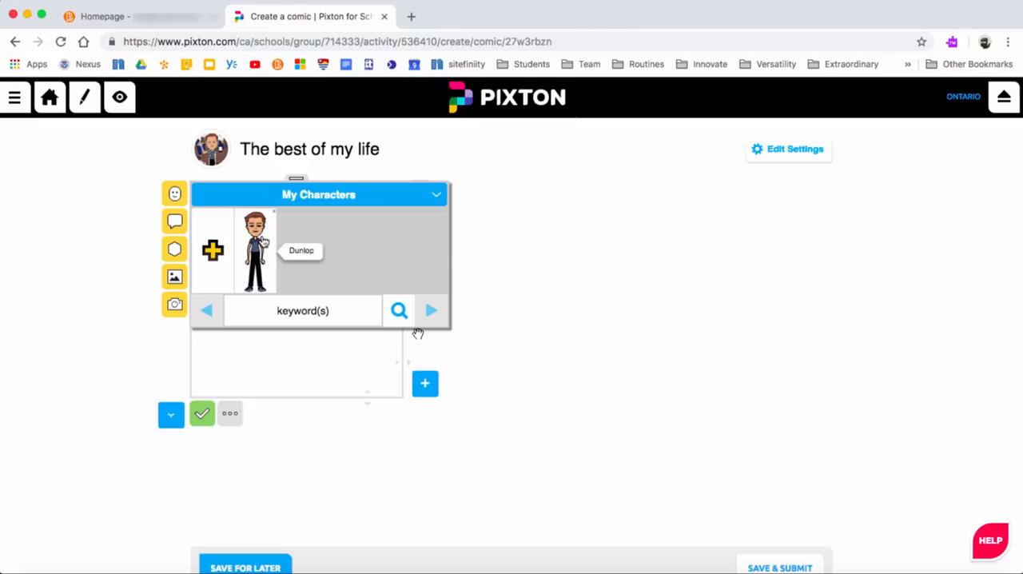
pyautogui.click(264, 241)
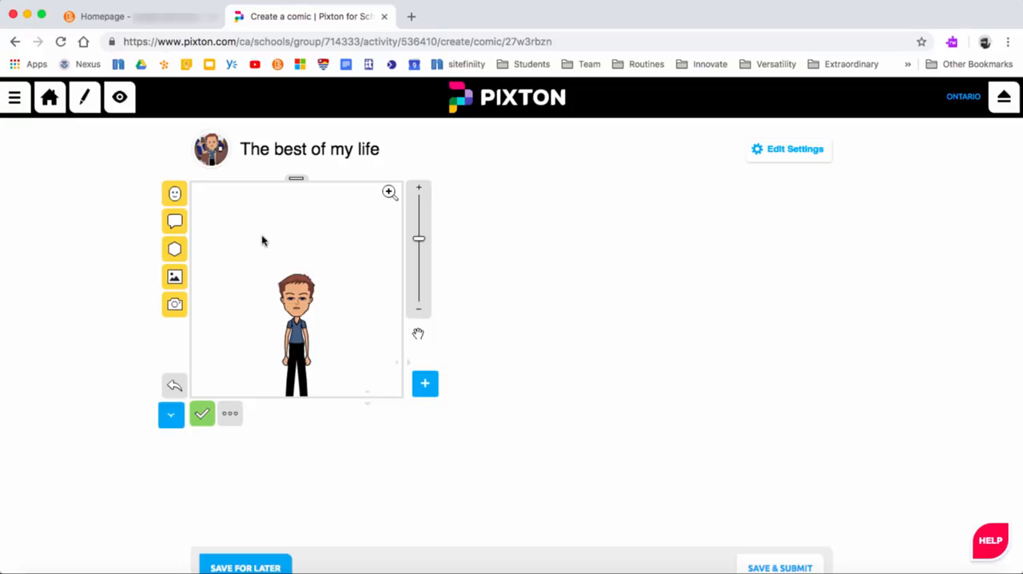
# Step: Set the panel's background to the preset restaurant scene with red booth seats beside a window
pyautogui.click(175, 276)
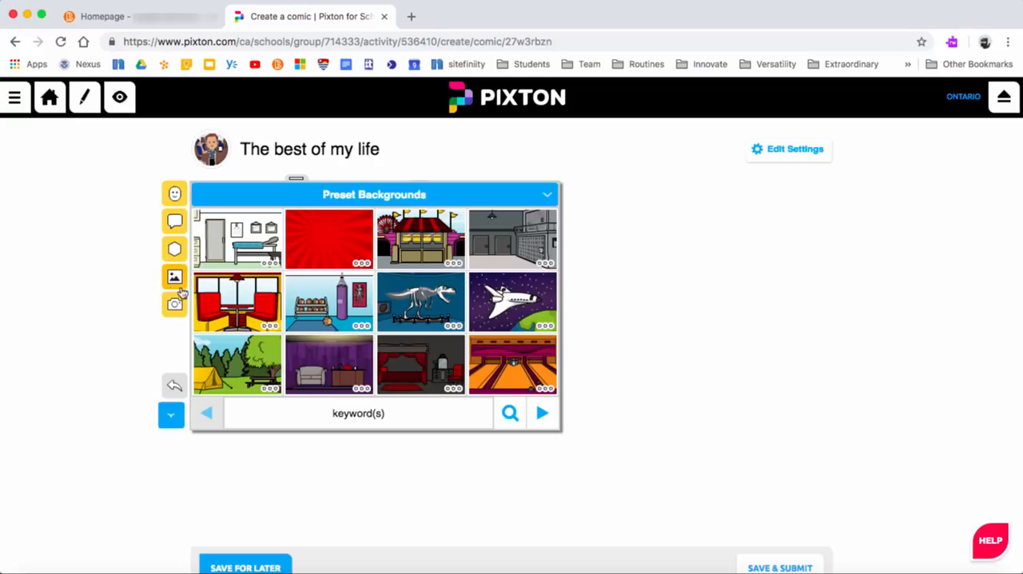
pyautogui.click(230, 301)
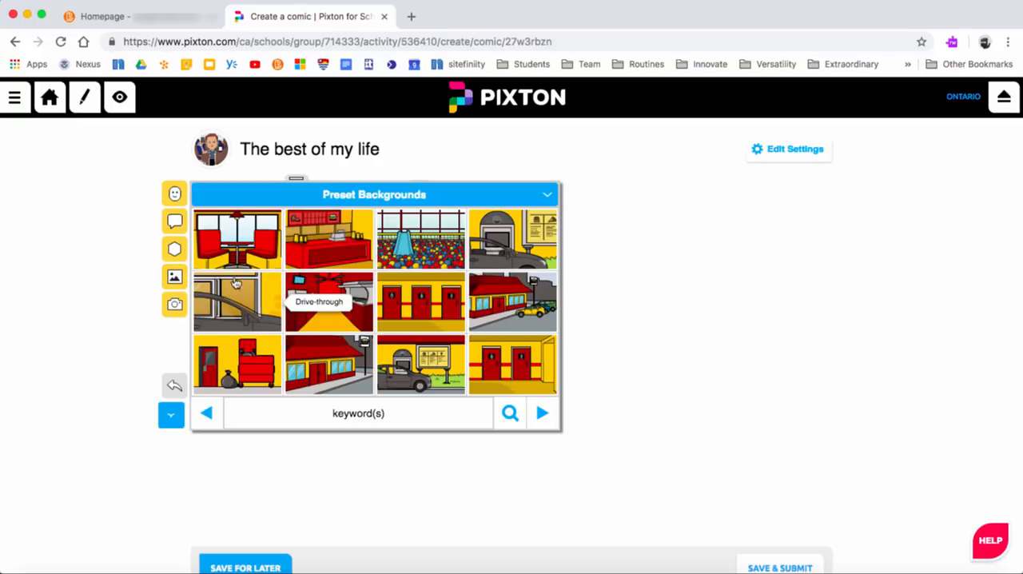
pyautogui.click(235, 283)
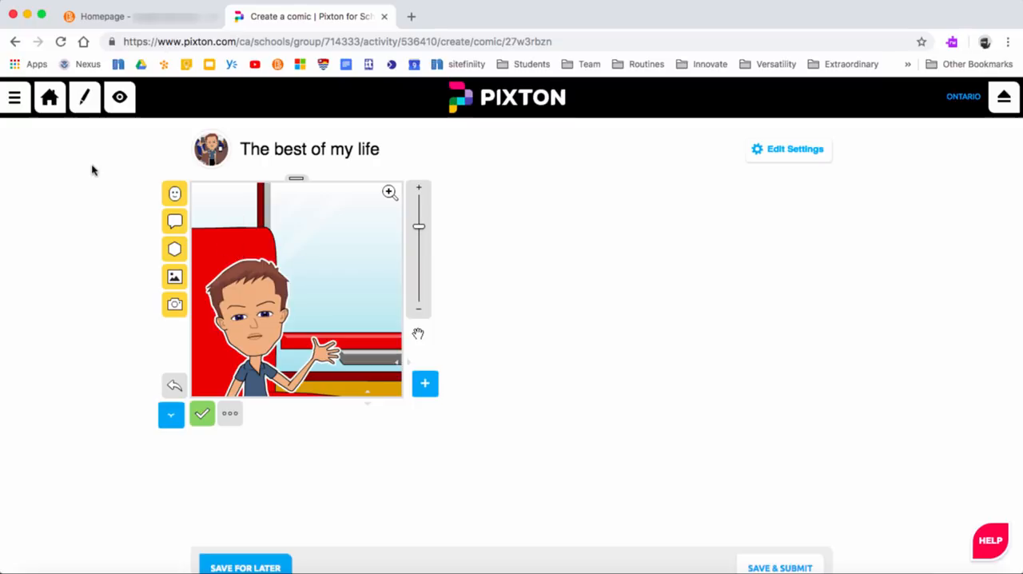
# Step: Add a speech bubble for the character reading "How are you doing?"
pyautogui.click(173, 223)
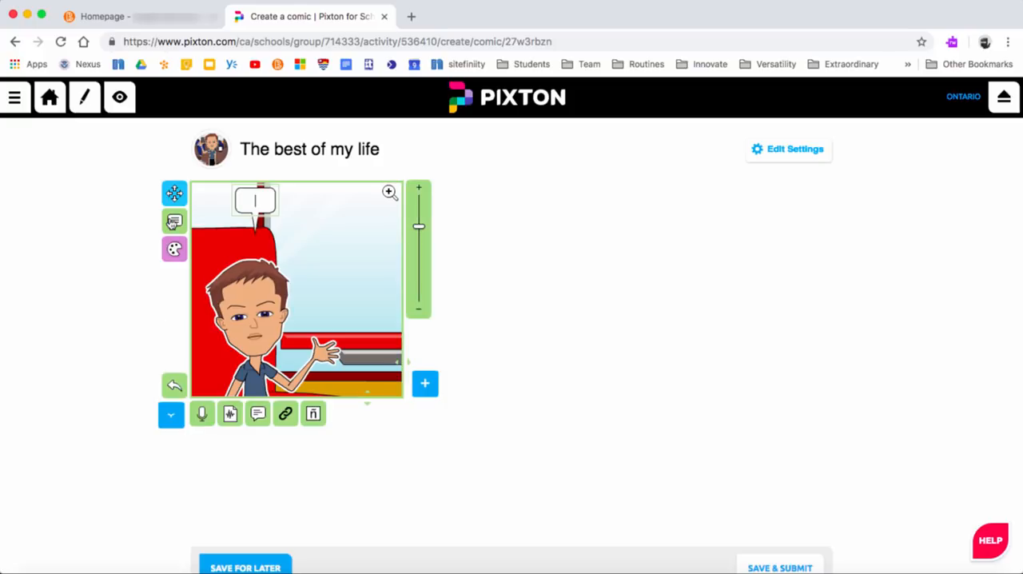
pyautogui.write('How ar')
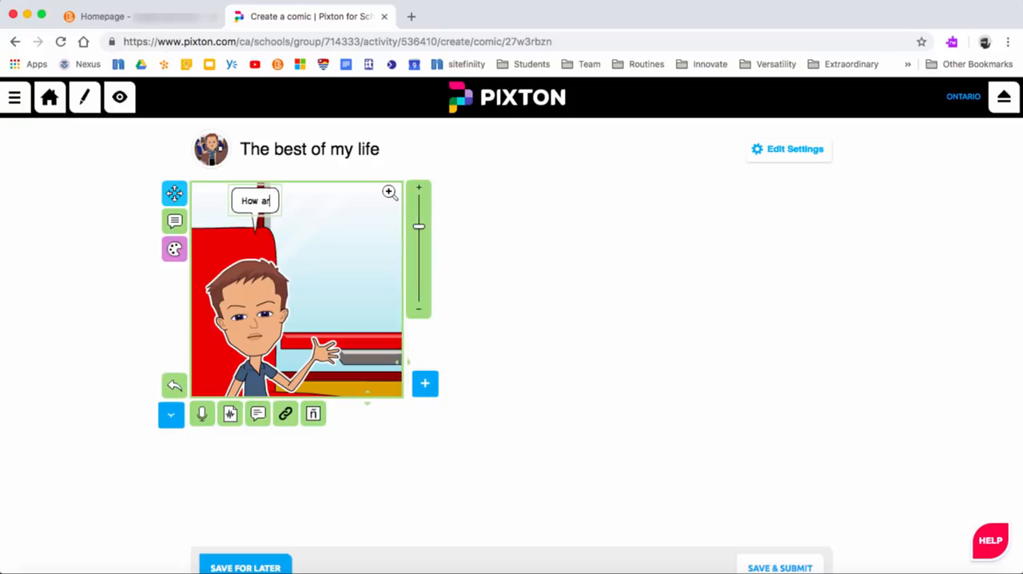
pyautogui.write('e you d')
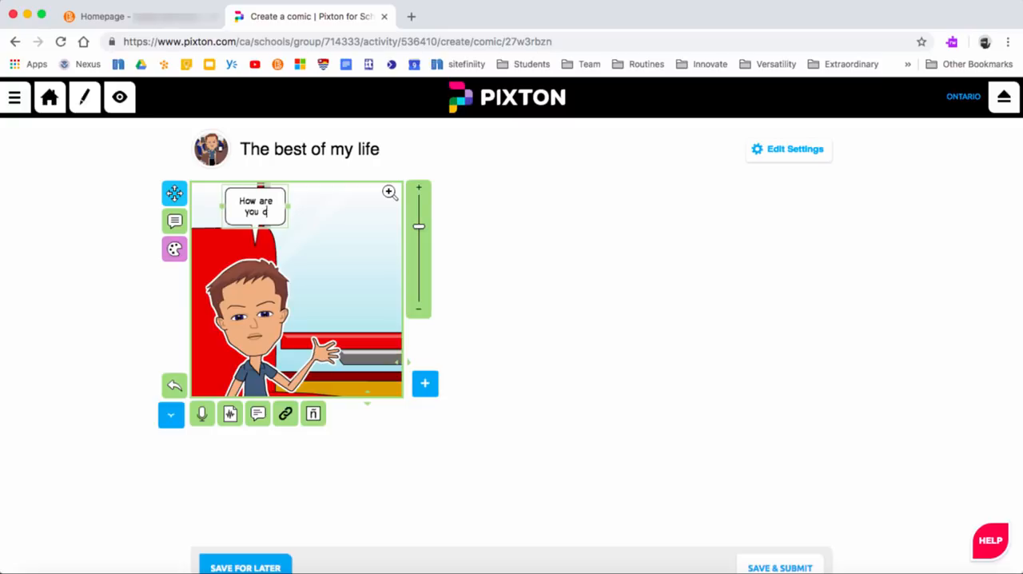
pyautogui.write('oing?')
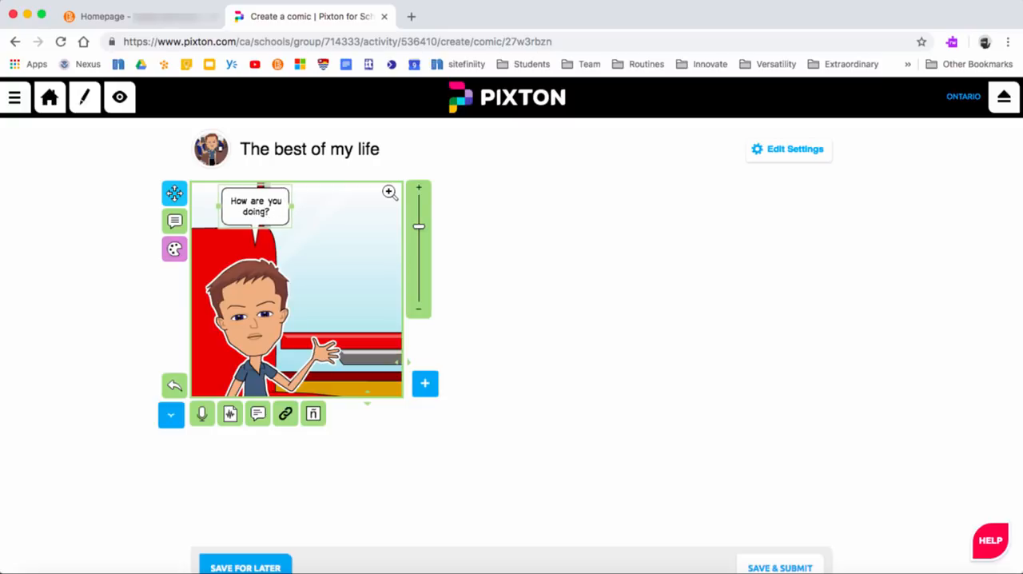
# Step: Record a short sound clip for the speech bubble and delete the recording
pyautogui.click(203, 414)
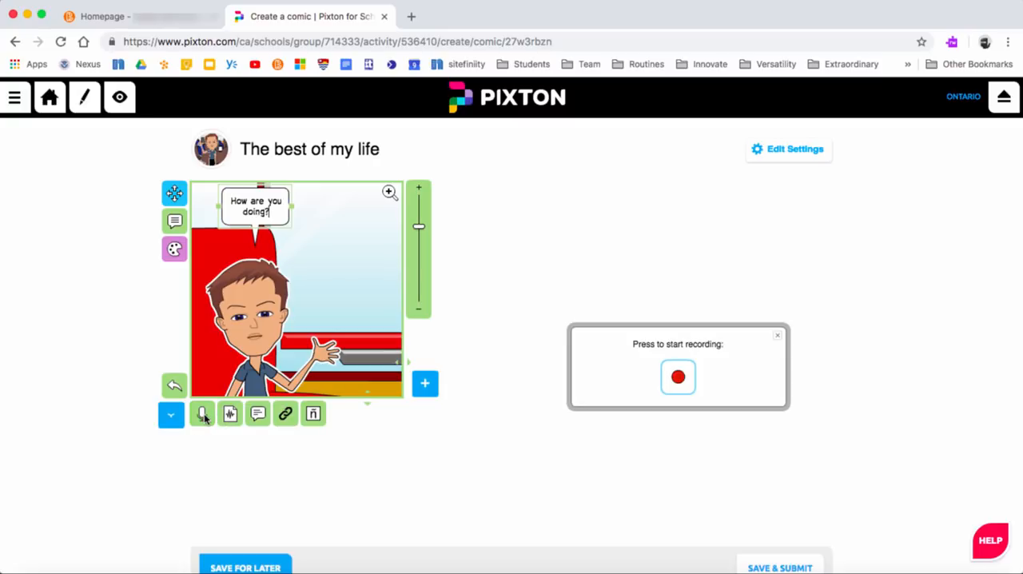
pyautogui.click(677, 379)
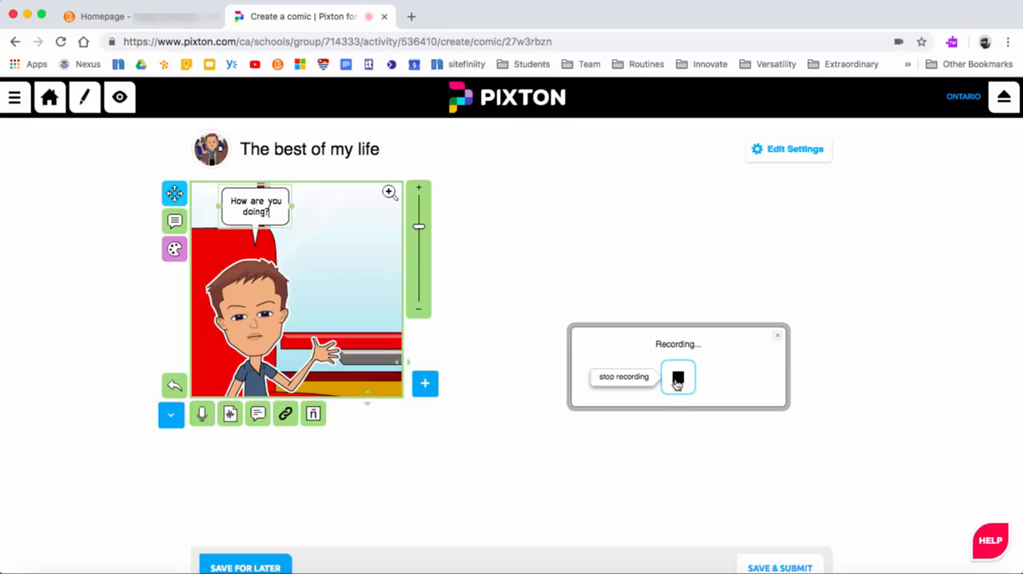
pyautogui.click(677, 380)
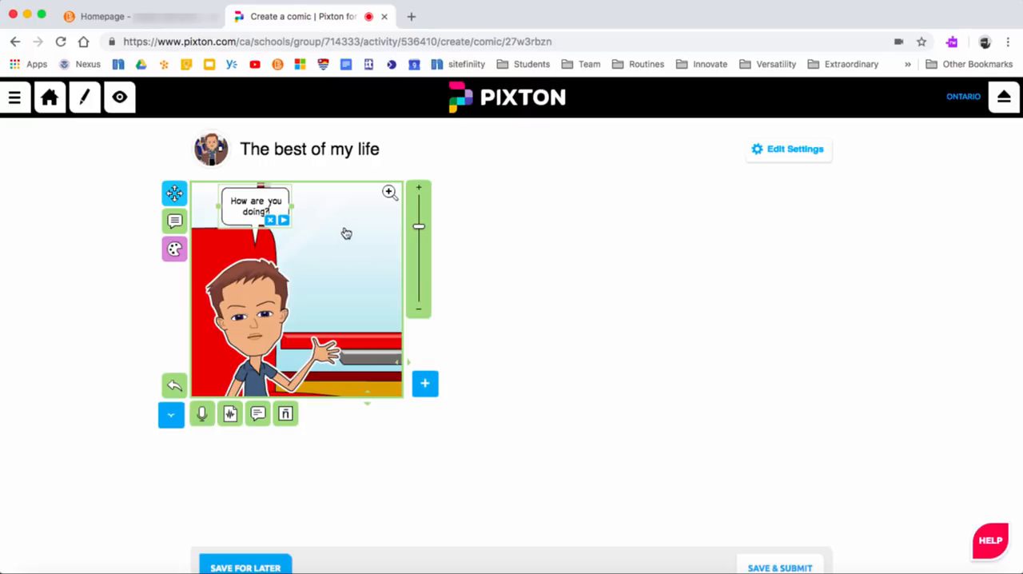
pyautogui.click(271, 221)
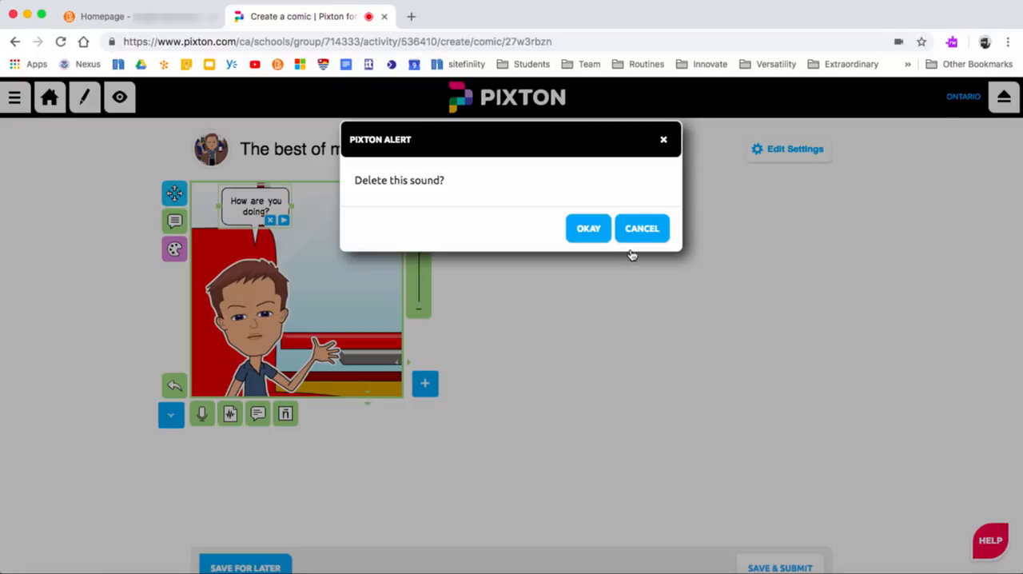
pyautogui.click(596, 231)
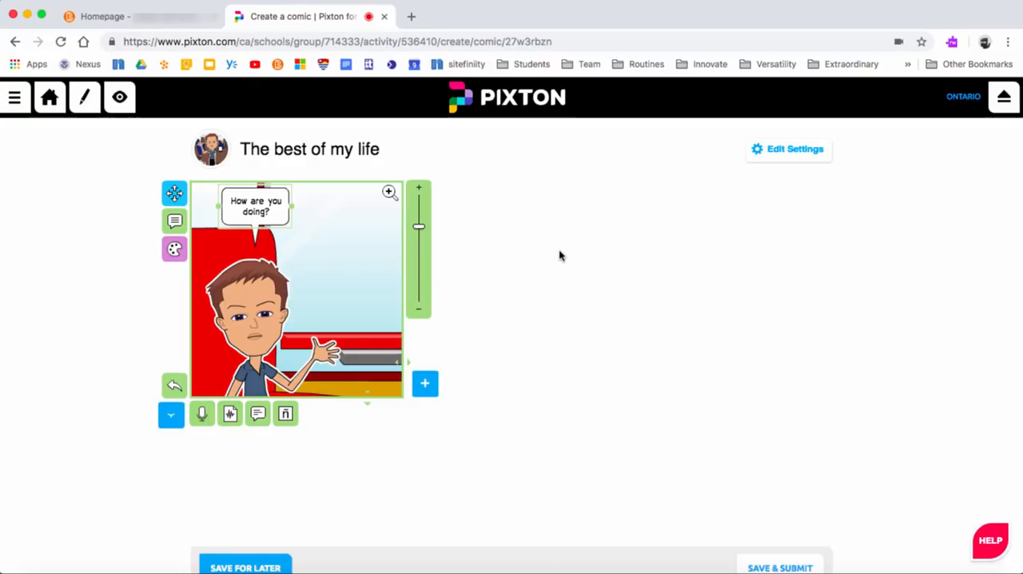
# Step: Move the speech bubble away from above the character's head to above the outstretched hand
pyautogui.click(173, 193)
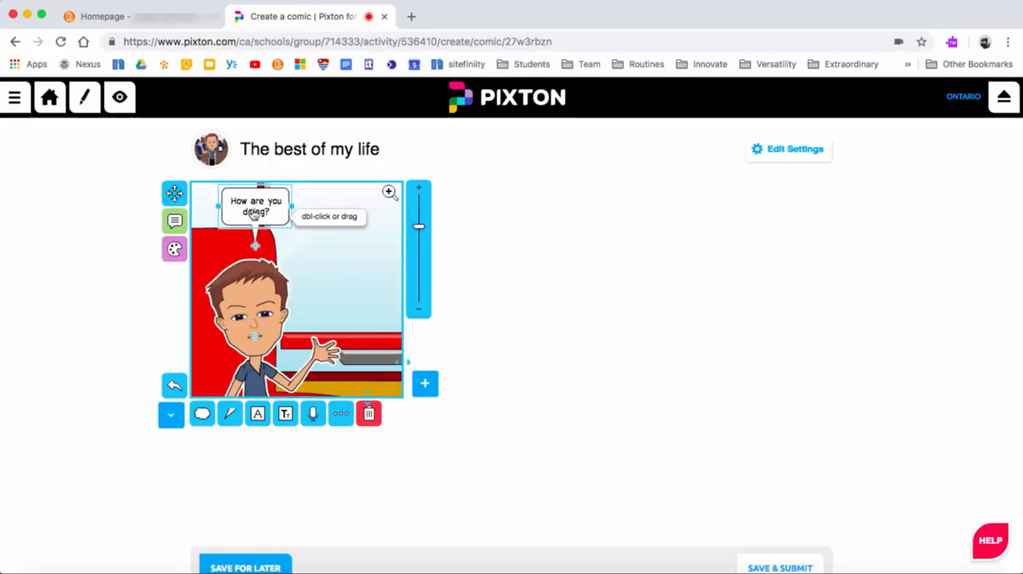
pyautogui.moveTo(269, 216); pyautogui.dragTo(339, 214)
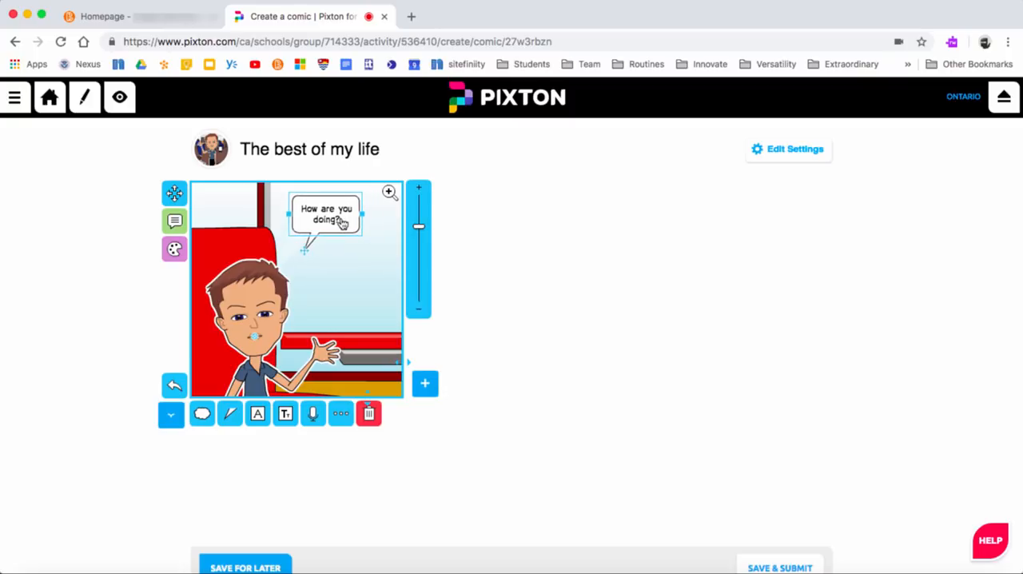
# Step: Choose the curved tail shape for the "How are you doing?" speech bubble and point its tail at the character's head
pyautogui.click(228, 417)
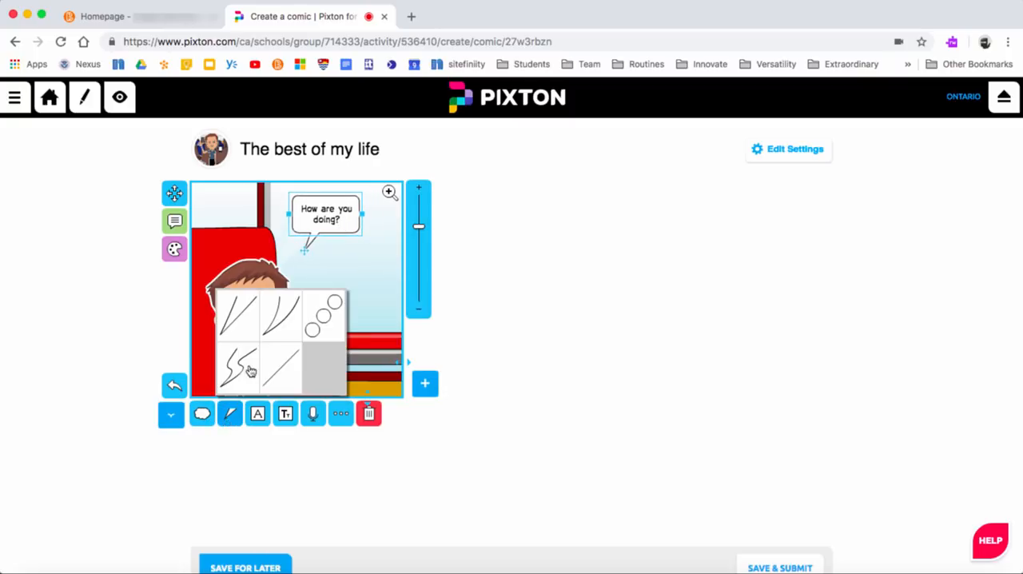
pyautogui.click(283, 322)
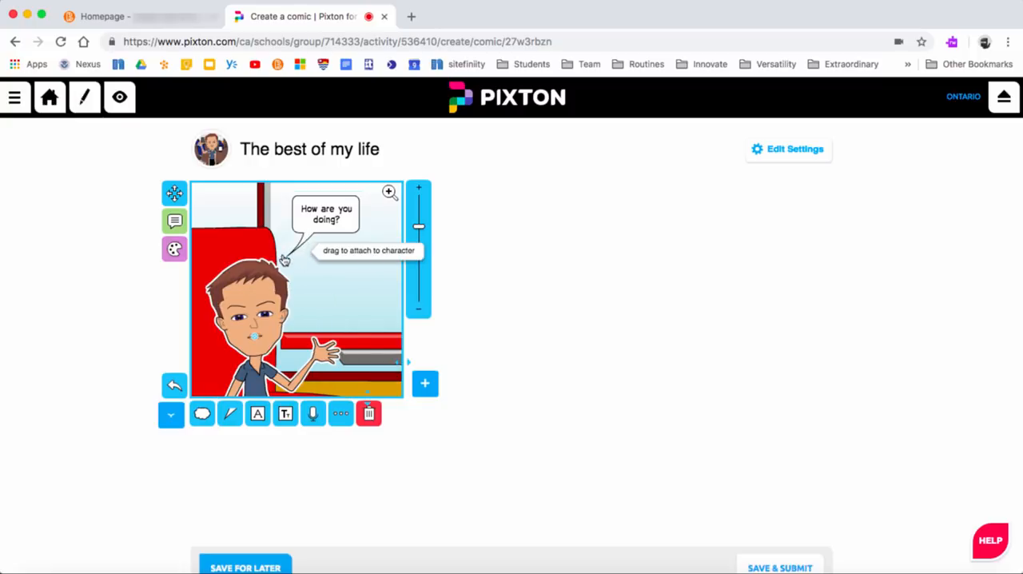
pyautogui.moveTo(284, 260); pyautogui.dragTo(275, 256)
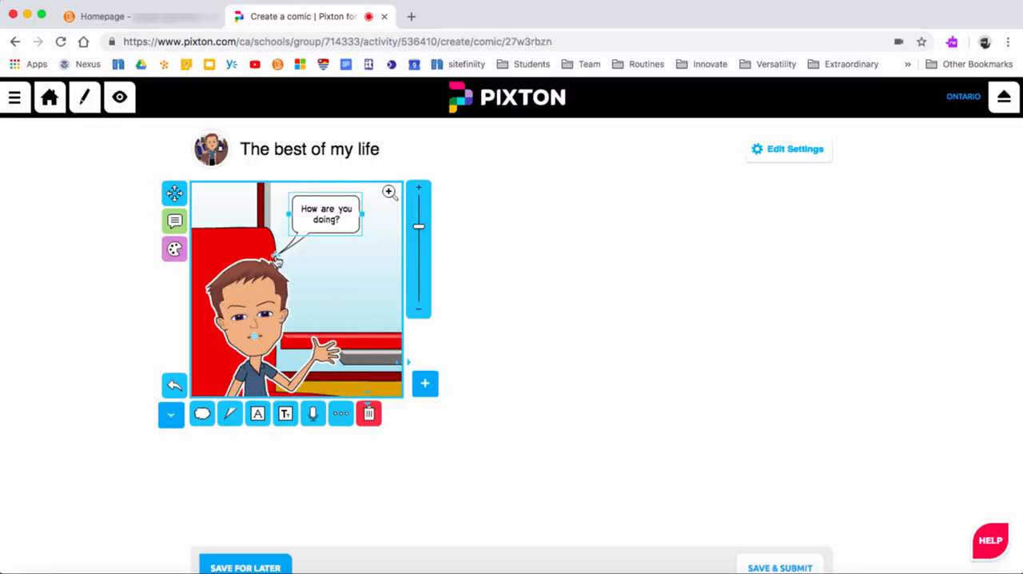
pyautogui.click(607, 253)
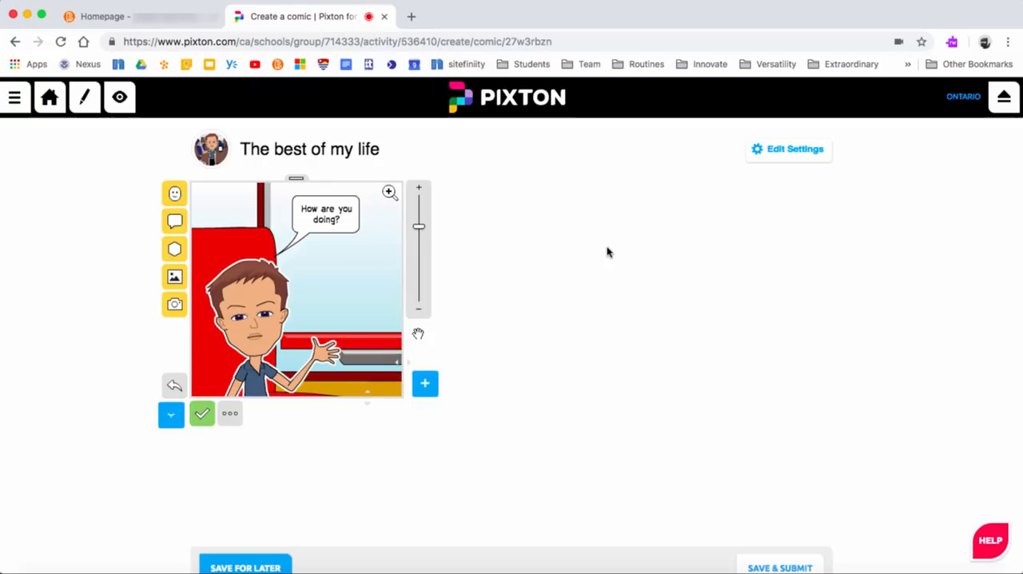
# Step: Add a second panel to the comic and widen it to fill the rest of the row
pyautogui.click(426, 386)
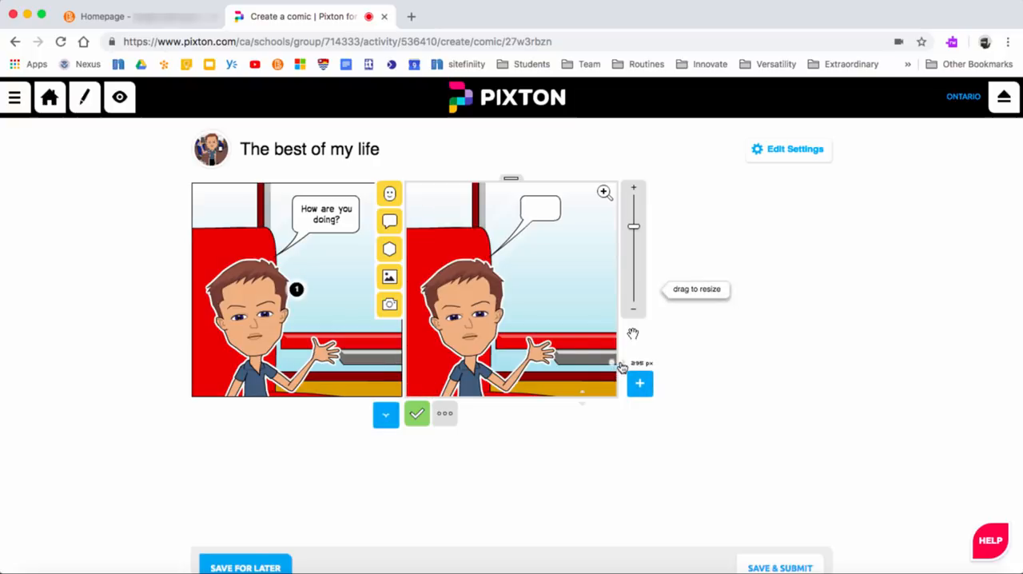
pyautogui.moveTo(626, 365); pyautogui.dragTo(968, 373)
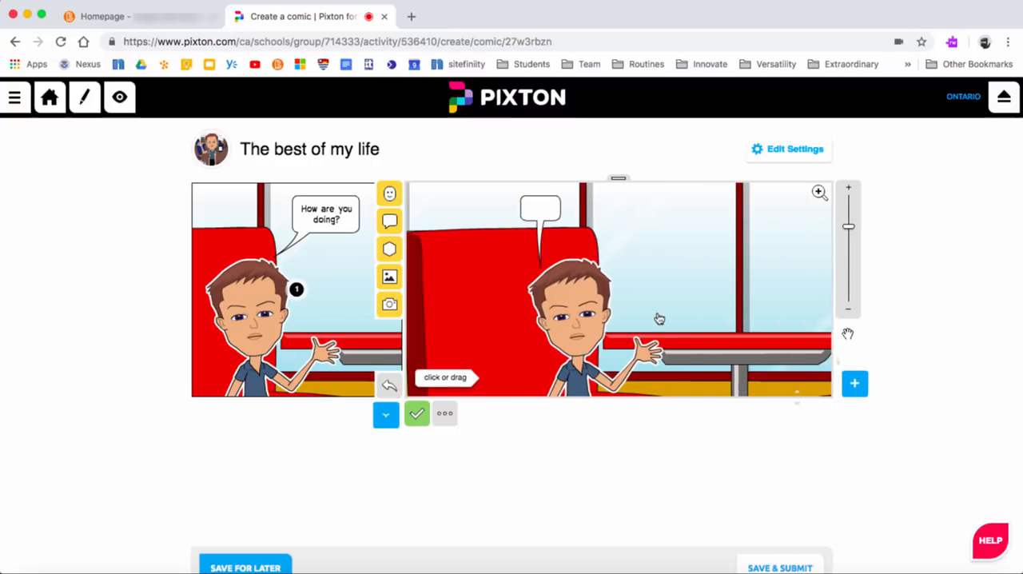
# Step: Set the second panel's background to the preset pattern of blue circles on black and delete its empty speech bubble
pyautogui.click(389, 275)
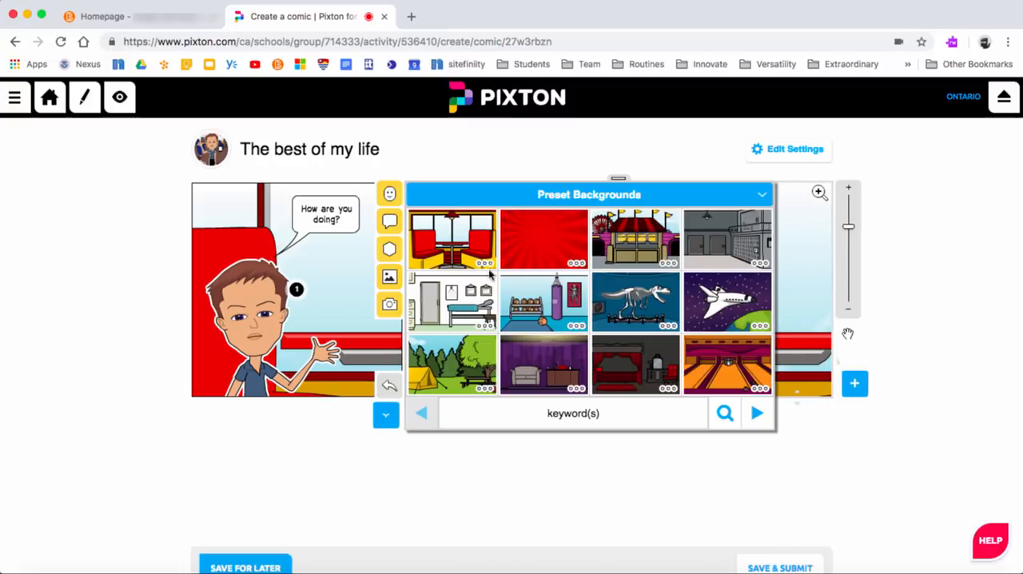
pyautogui.click(530, 245)
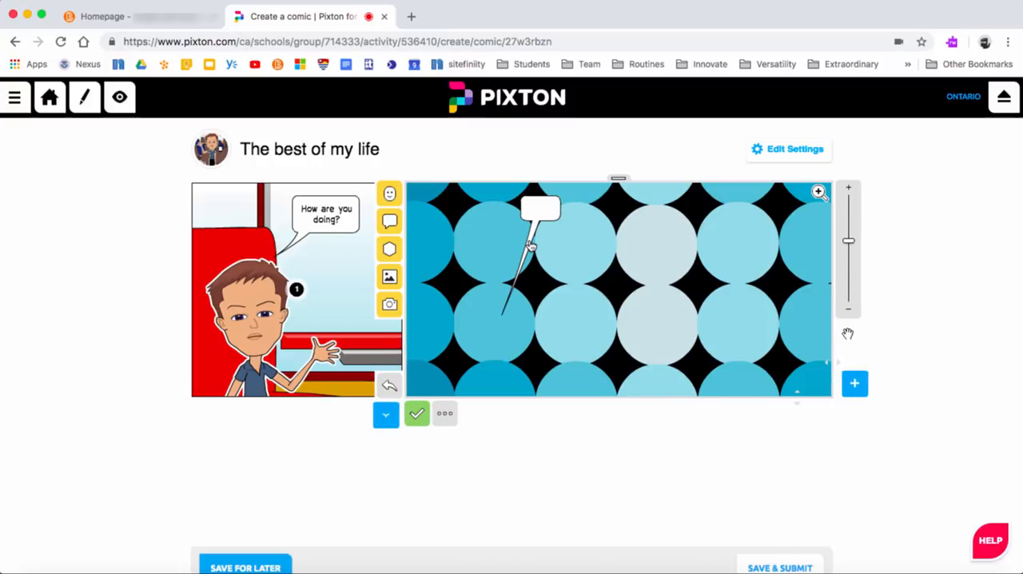
pyautogui.click(532, 248)
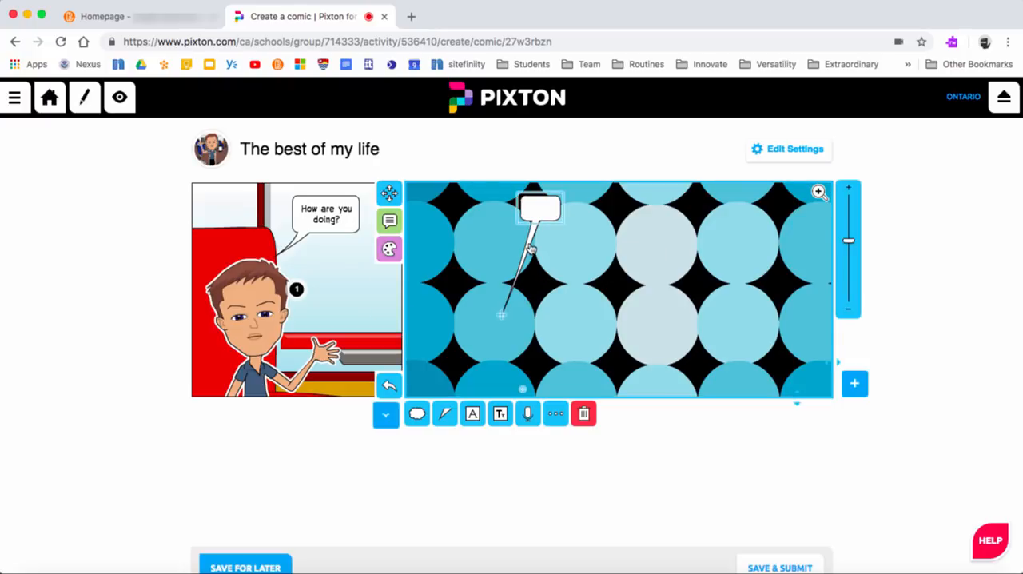
pyautogui.press('Delete')
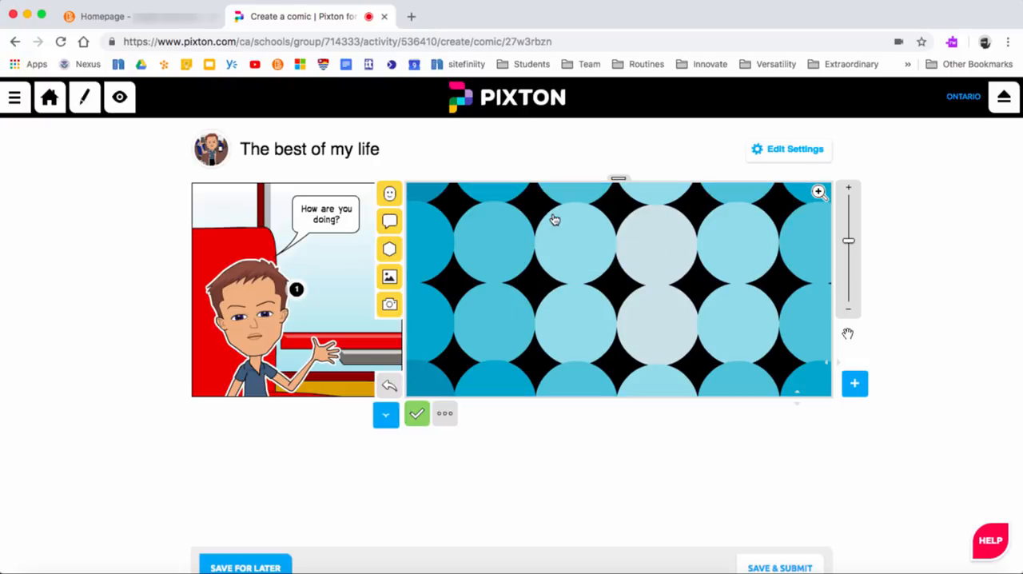
# Step: Add the preset curly-haired character in a white T-shirt and jeans to the second panel and place him slightly left of centre
pyautogui.click(389, 194)
pyautogui.click(447, 194)
pyautogui.click(471, 240)
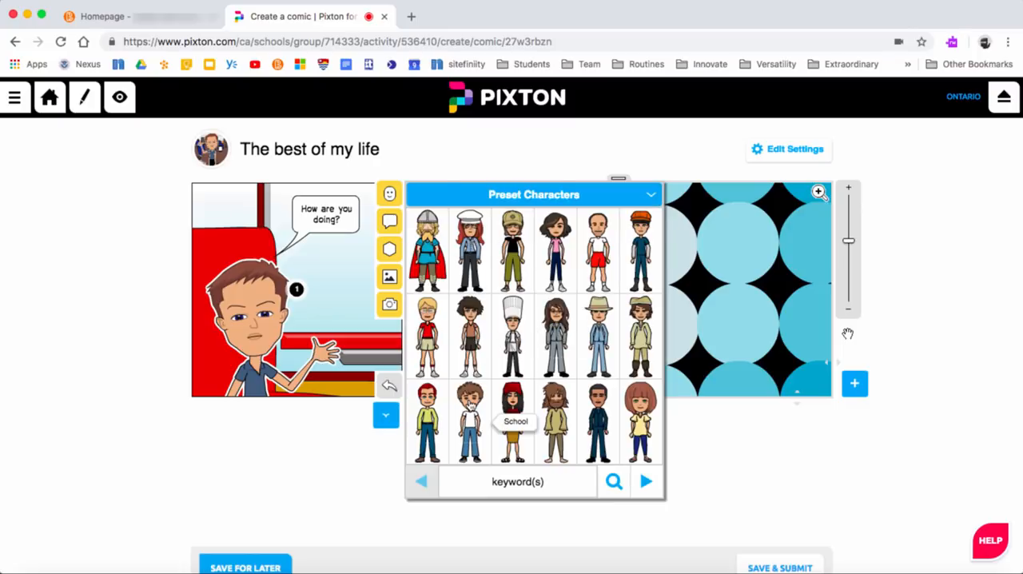
pyautogui.click(471, 409)
pyautogui.click(585, 317)
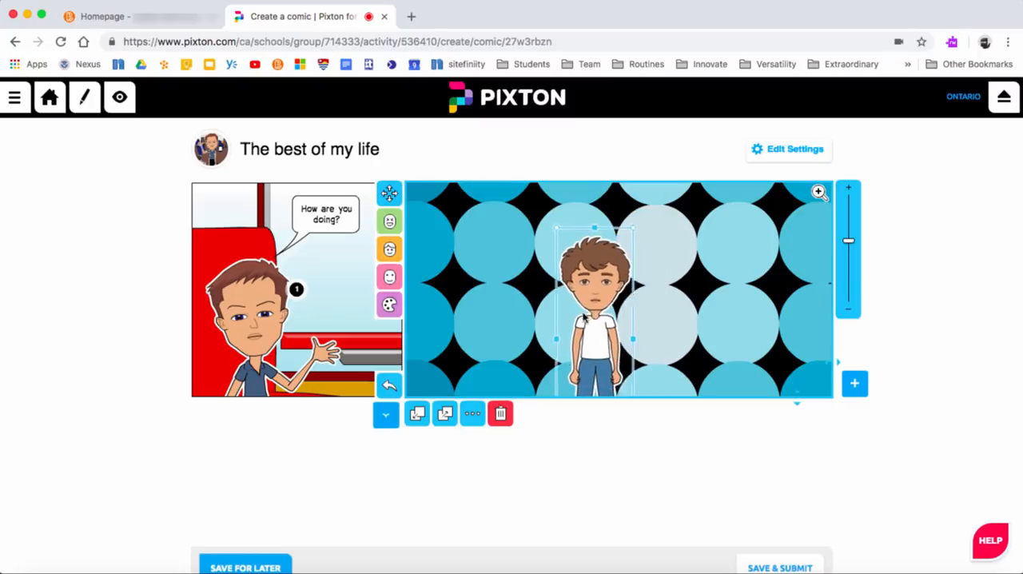
pyautogui.moveTo(584, 317); pyautogui.dragTo(564, 317)
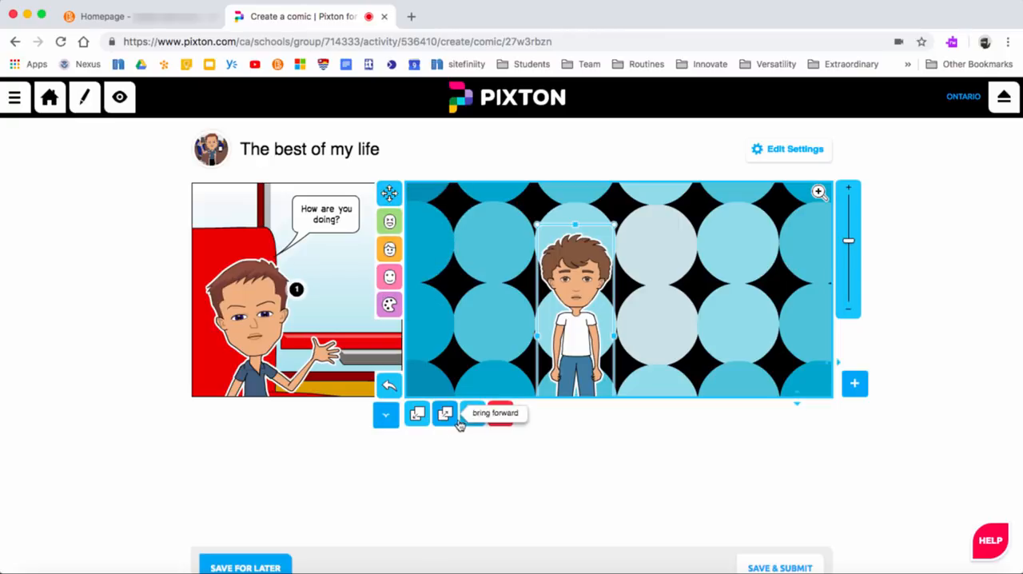
pyautogui.click(653, 437)
# Step: Look over the options for saving and submitting the comic below its panels
pyautogui.scroll(-1, 655, 437)
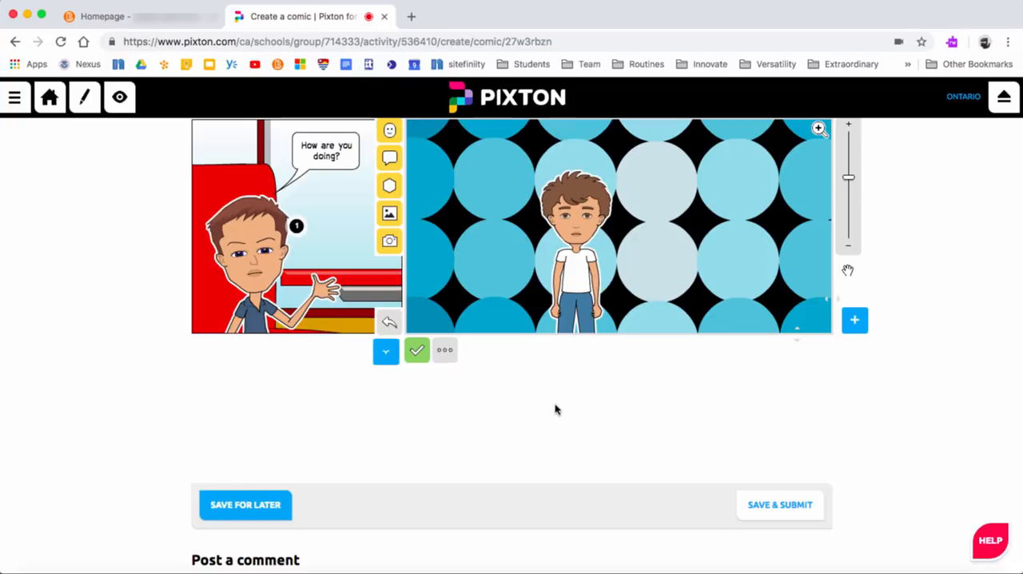
pyautogui.scroll(-2, 556, 409)
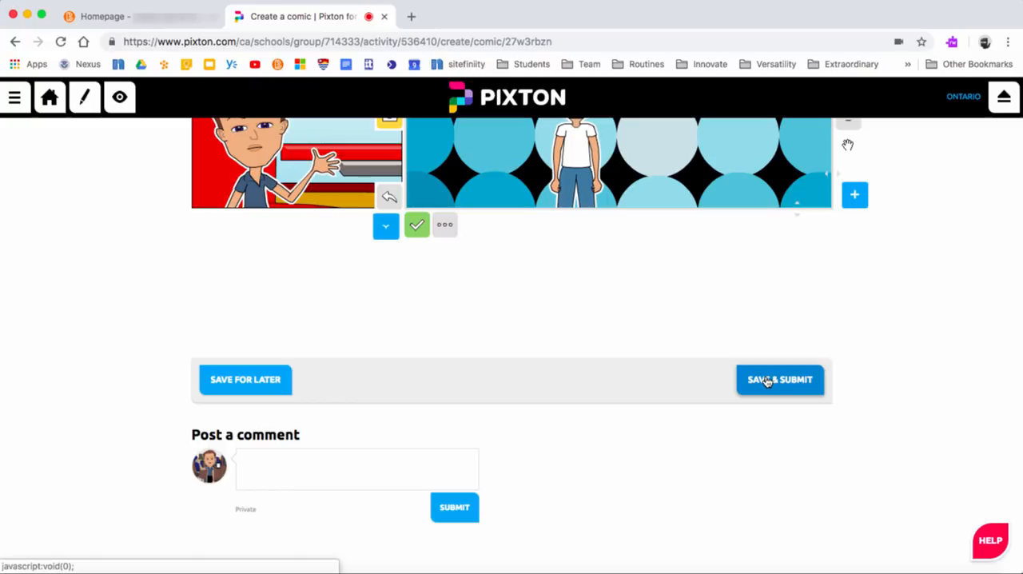
pyautogui.scroll(3, 541, 350)
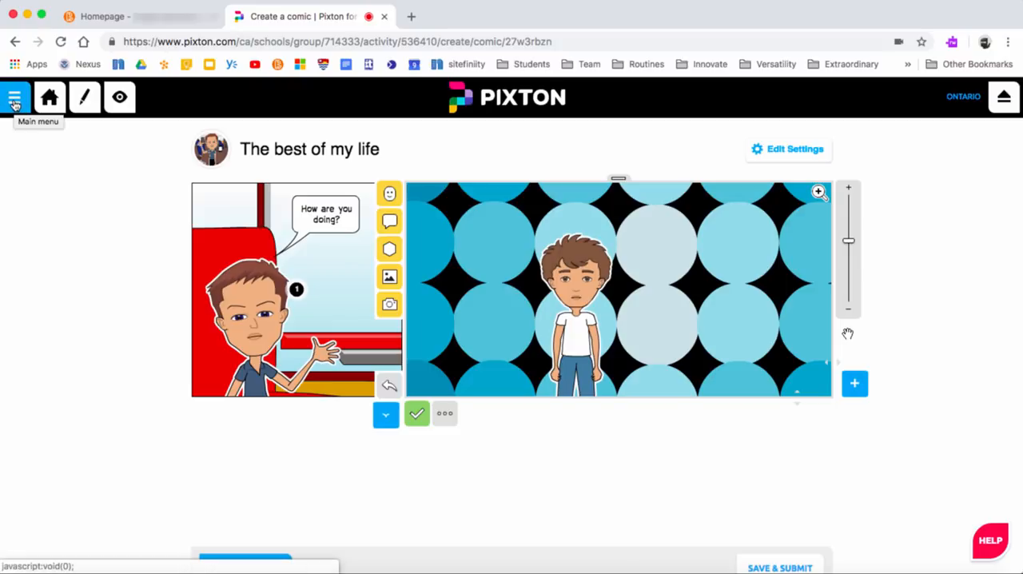
# Step: Open the site's main menu
pyautogui.click(14, 99)
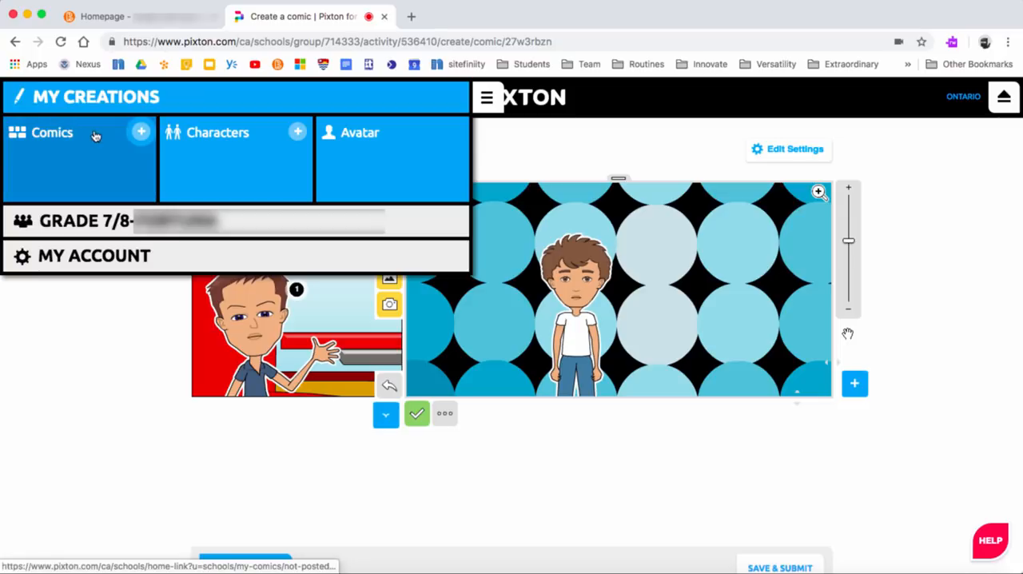